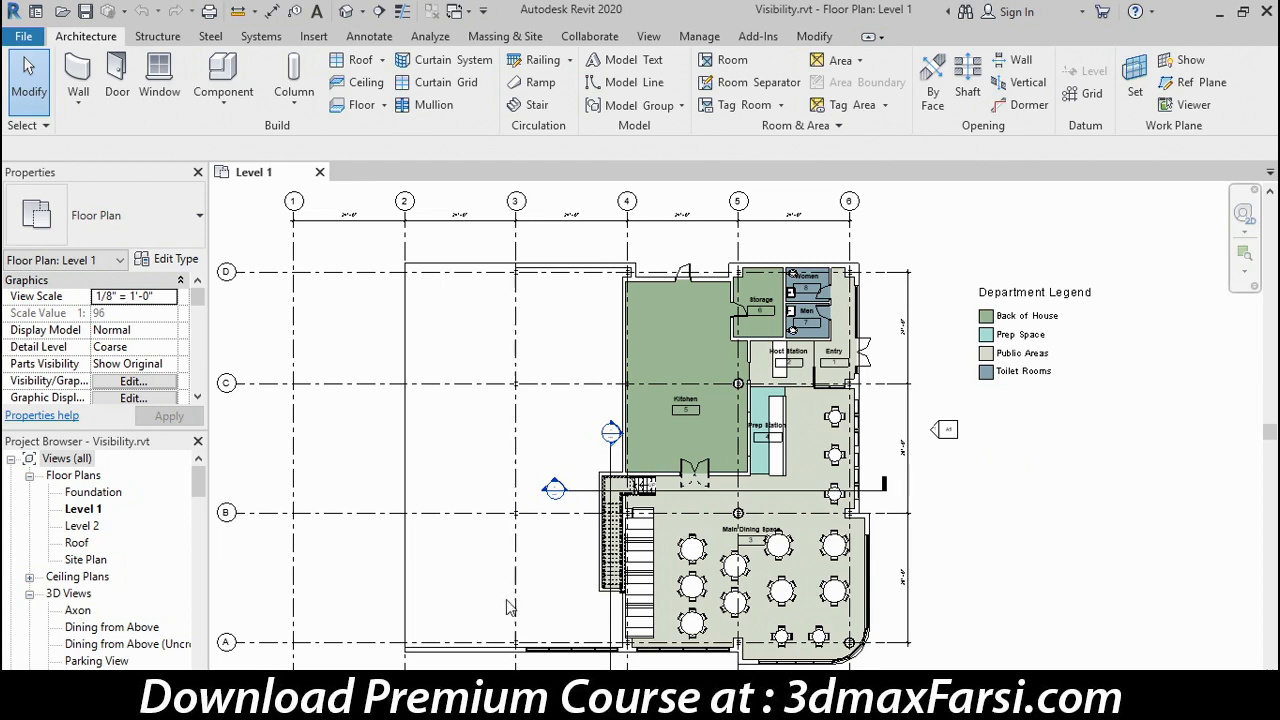
Step: Duplicate the Level 1 floor plan without its detailing and return to the original view for comparison
{"action": "left_click", "coordinate": [88, 510]}
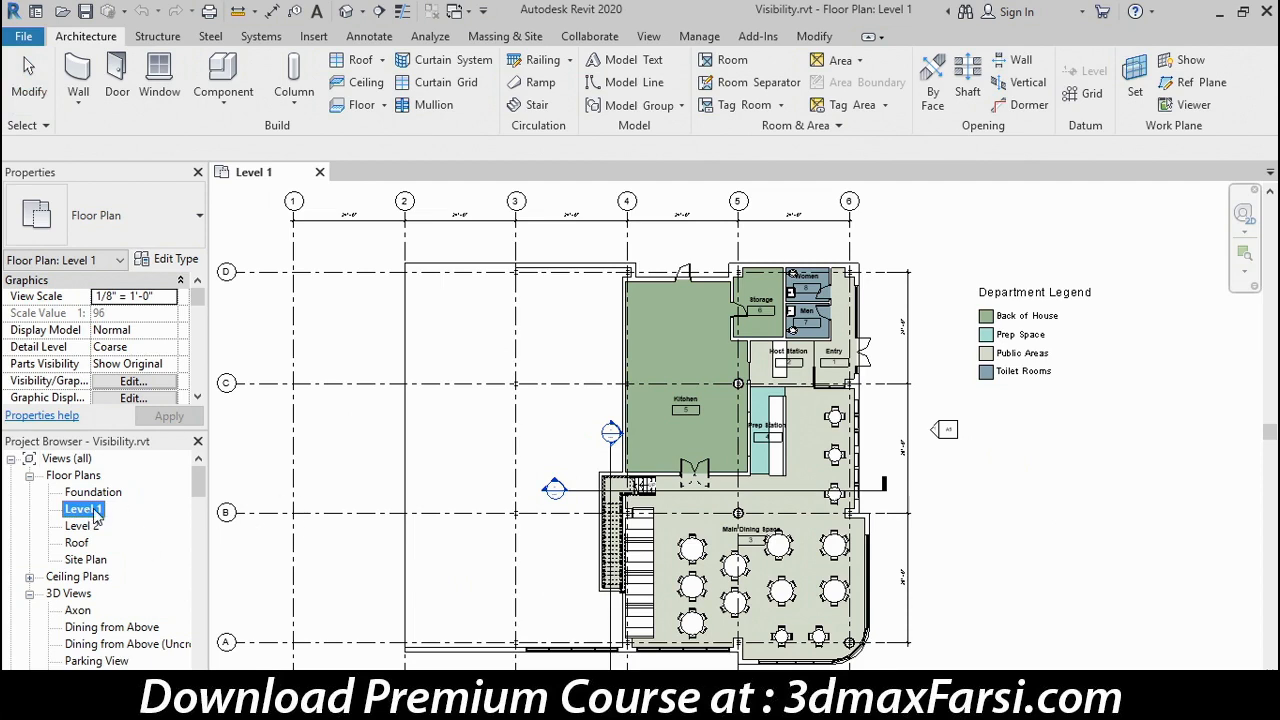
{"action": "right_click", "coordinate": [99, 516]}
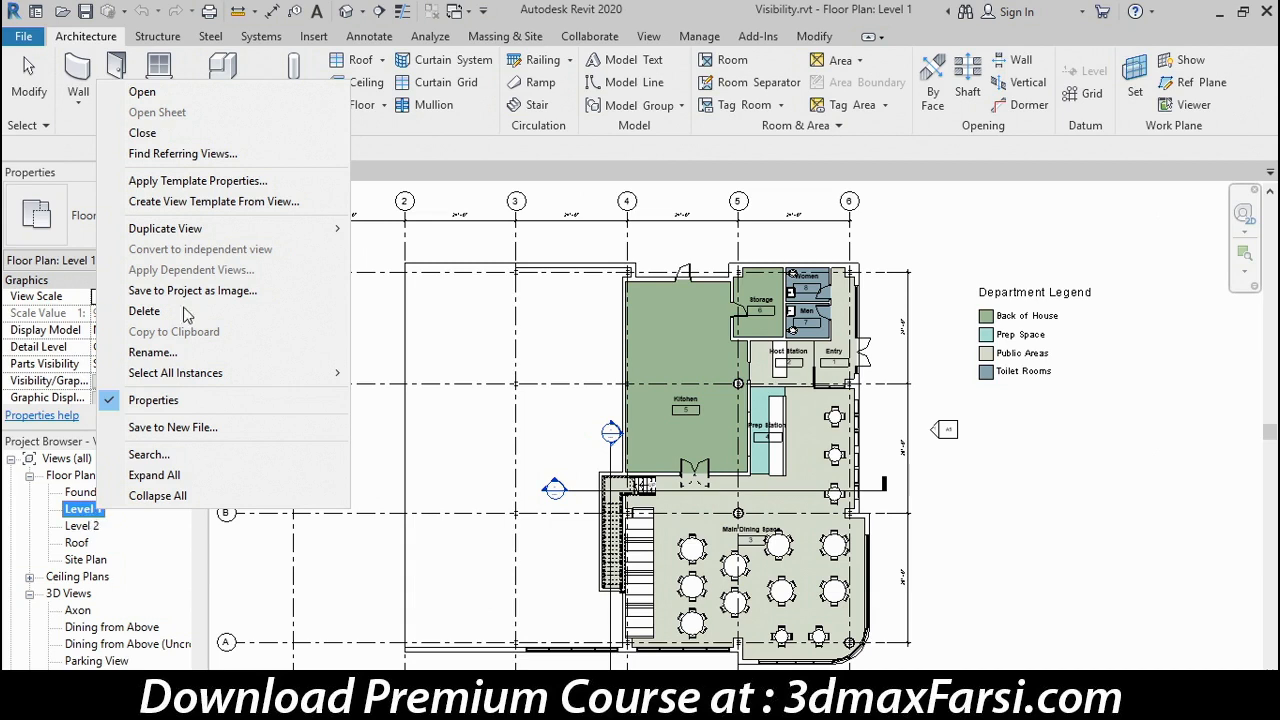
{"action": "mouse_move", "coordinate": [197, 232]}
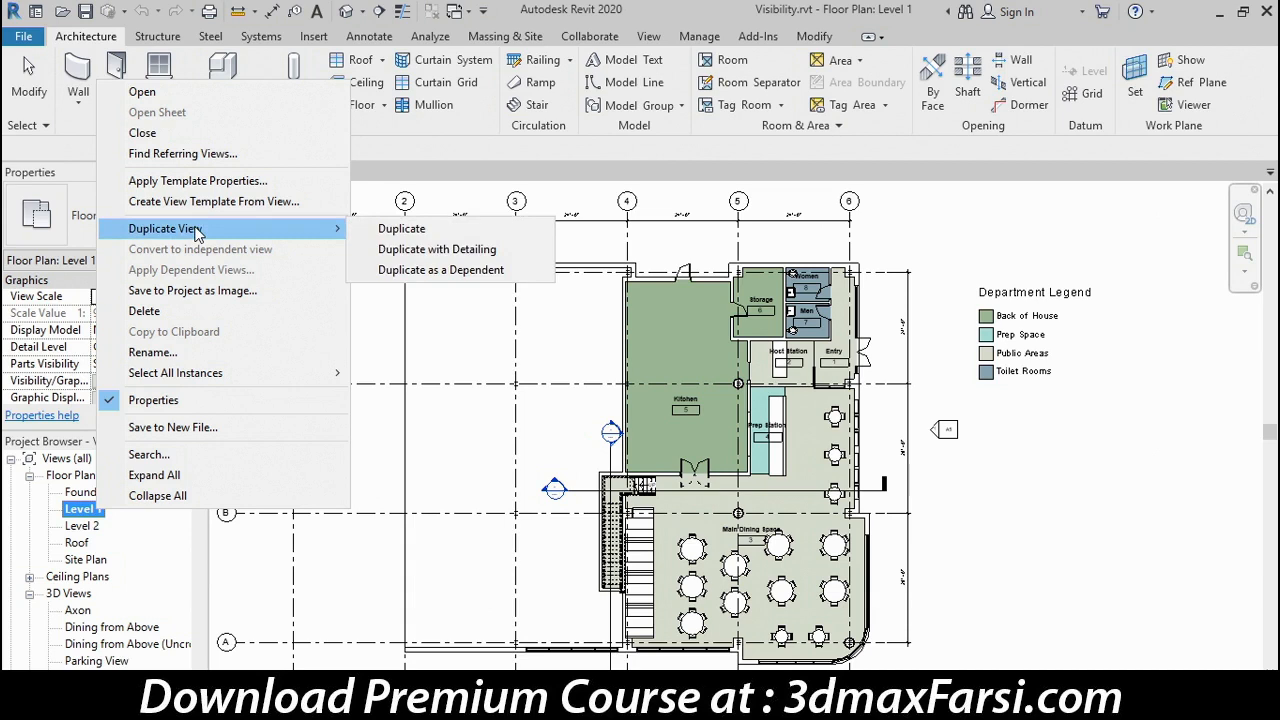
{"action": "left_click", "coordinate": [402, 237]}
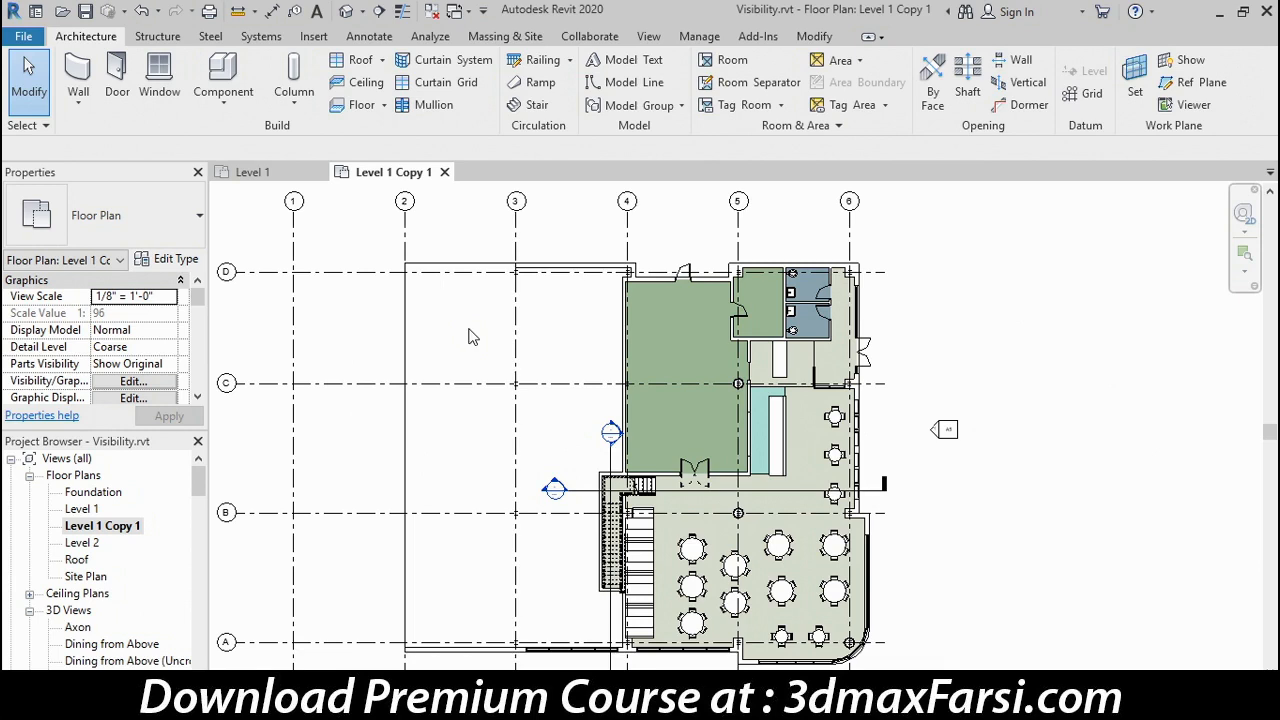
{"action": "left_click", "coordinate": [253, 172]}
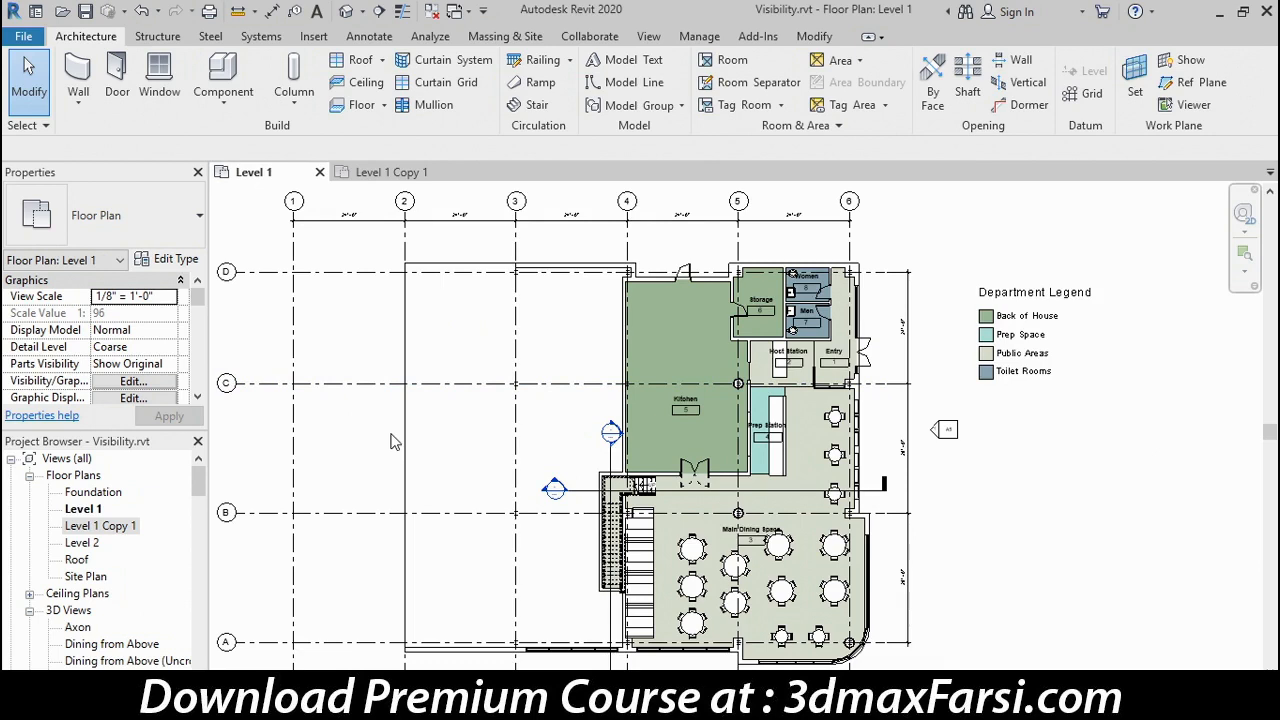
Step: Delete the Level 1 Copy 1 floor plan from the project
{"action": "left_click", "coordinate": [91, 529]}
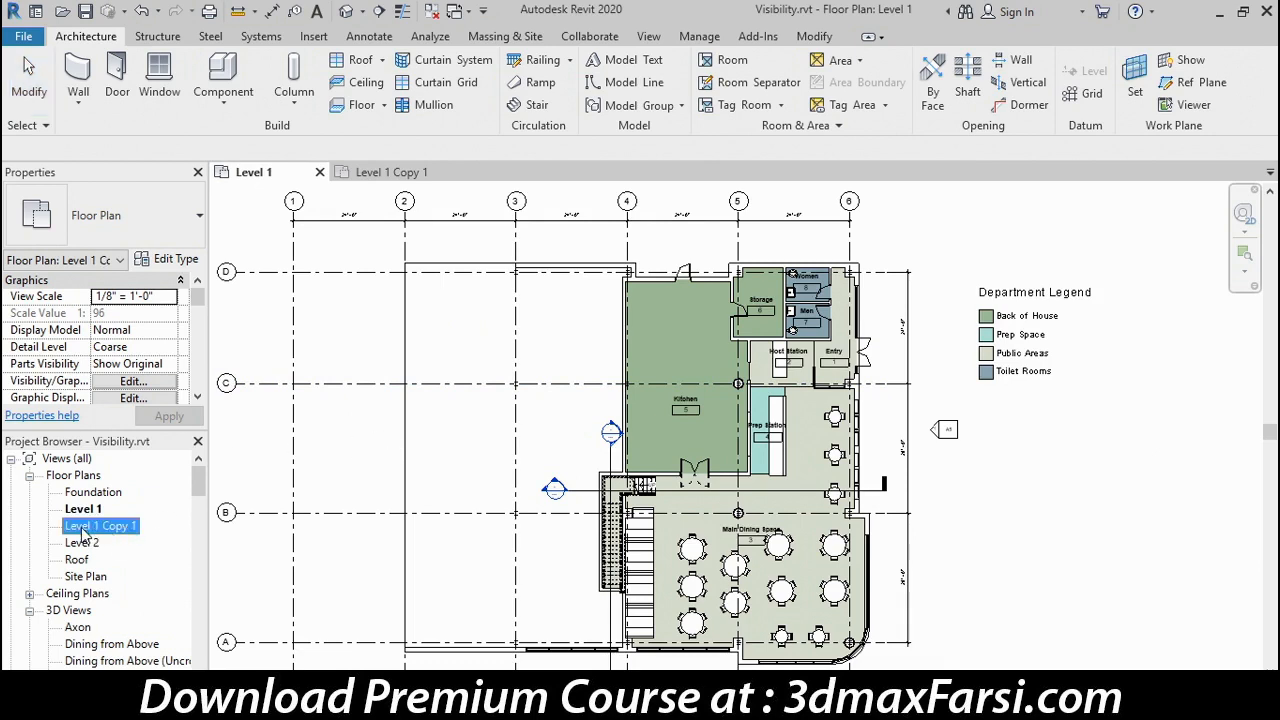
{"action": "key", "text": "Delete"}
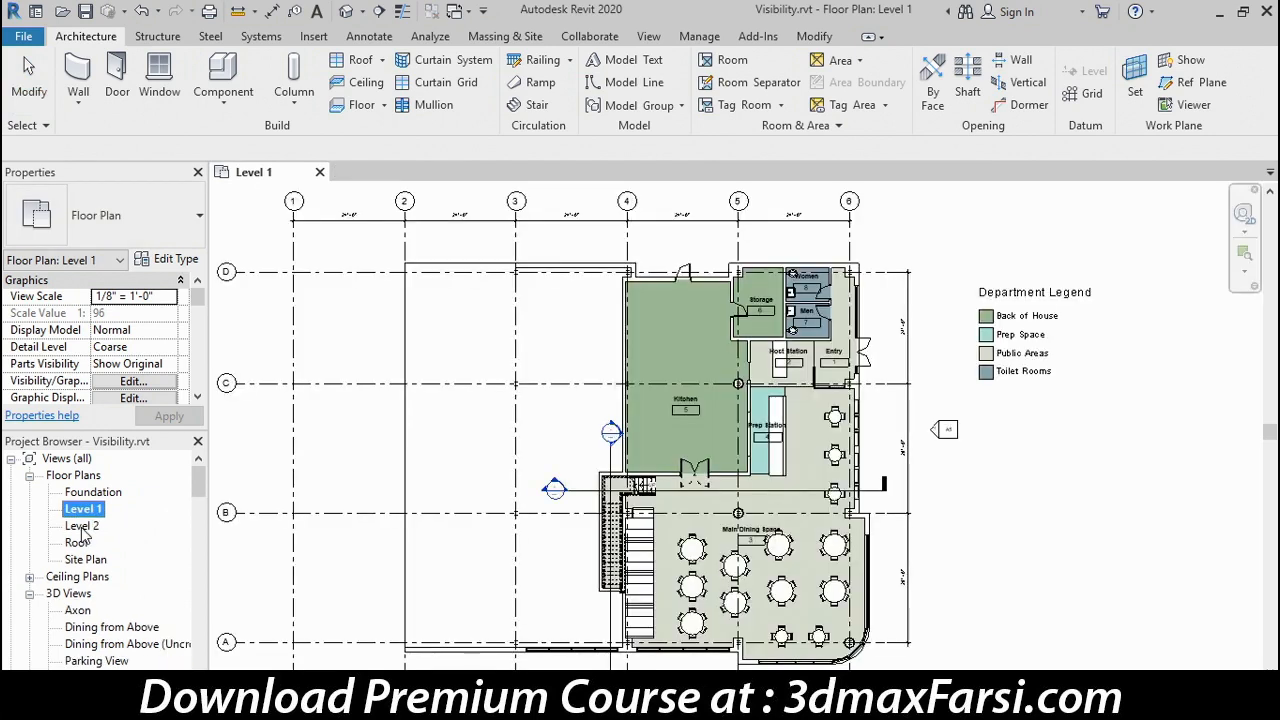
Step: Duplicate the Level 1 floor plan with detailing and rename the copy to Presentation Plan
{"action": "right_click", "coordinate": [96, 512]}
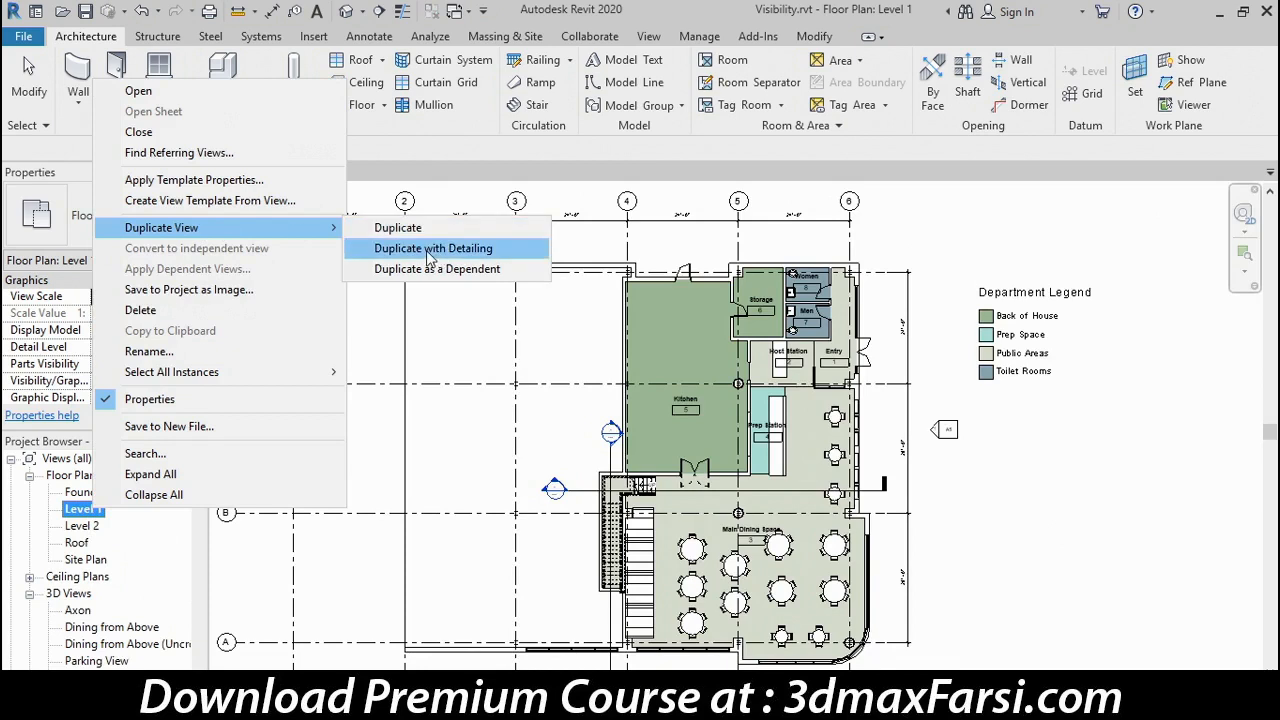
{"action": "left_click", "coordinate": [430, 250]}
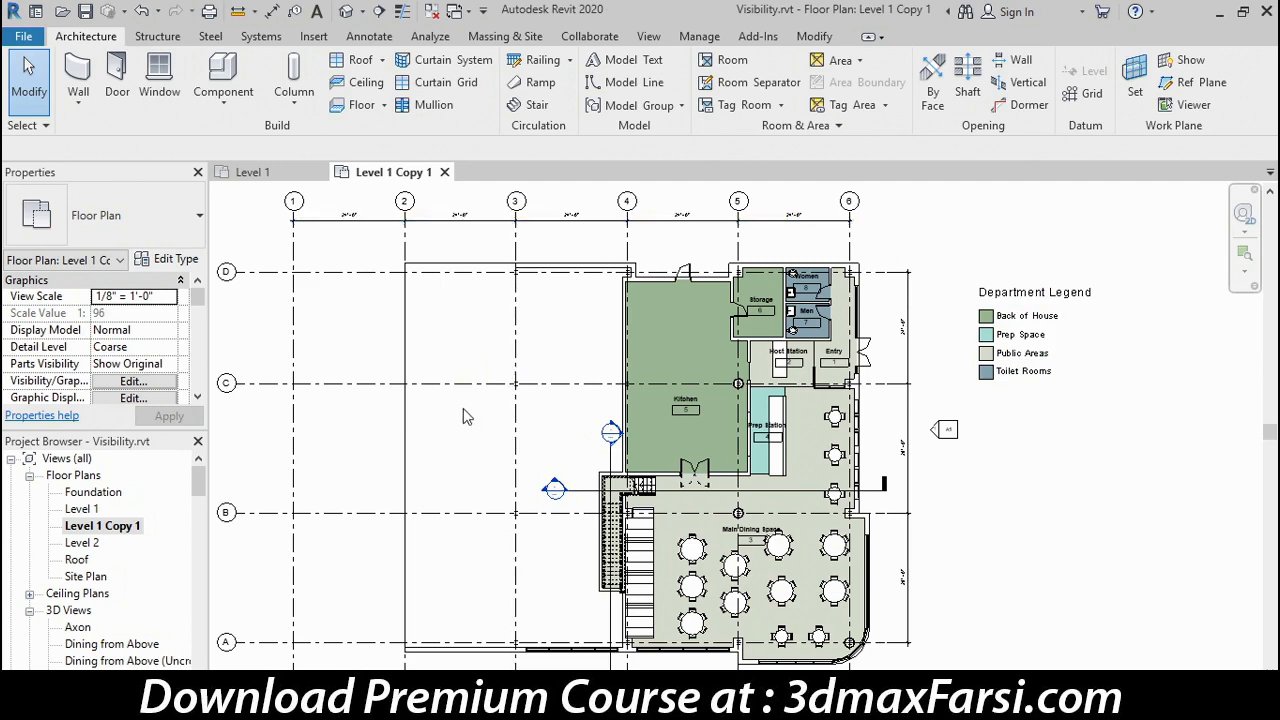
{"action": "right_click", "coordinate": [87, 533]}
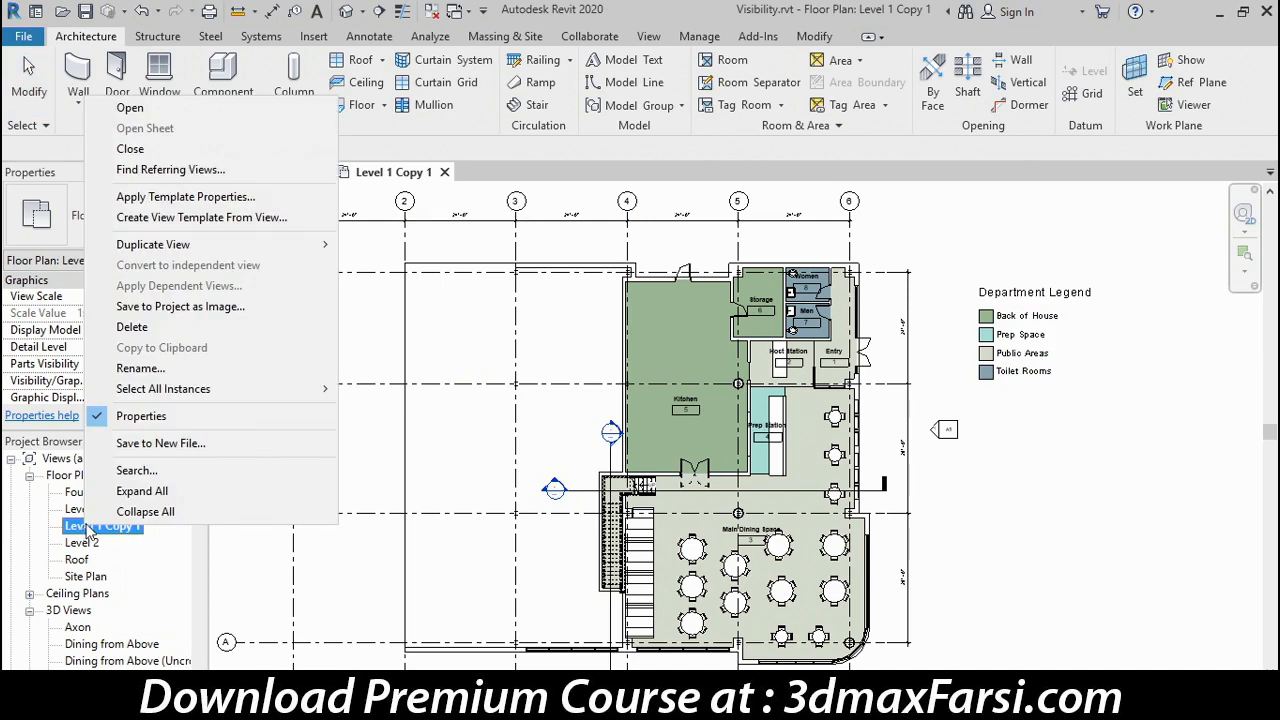
{"action": "left_click", "coordinate": [141, 368]}
{"action": "type", "text": "Presentation Plan"}
{"action": "key", "text": "Return"}
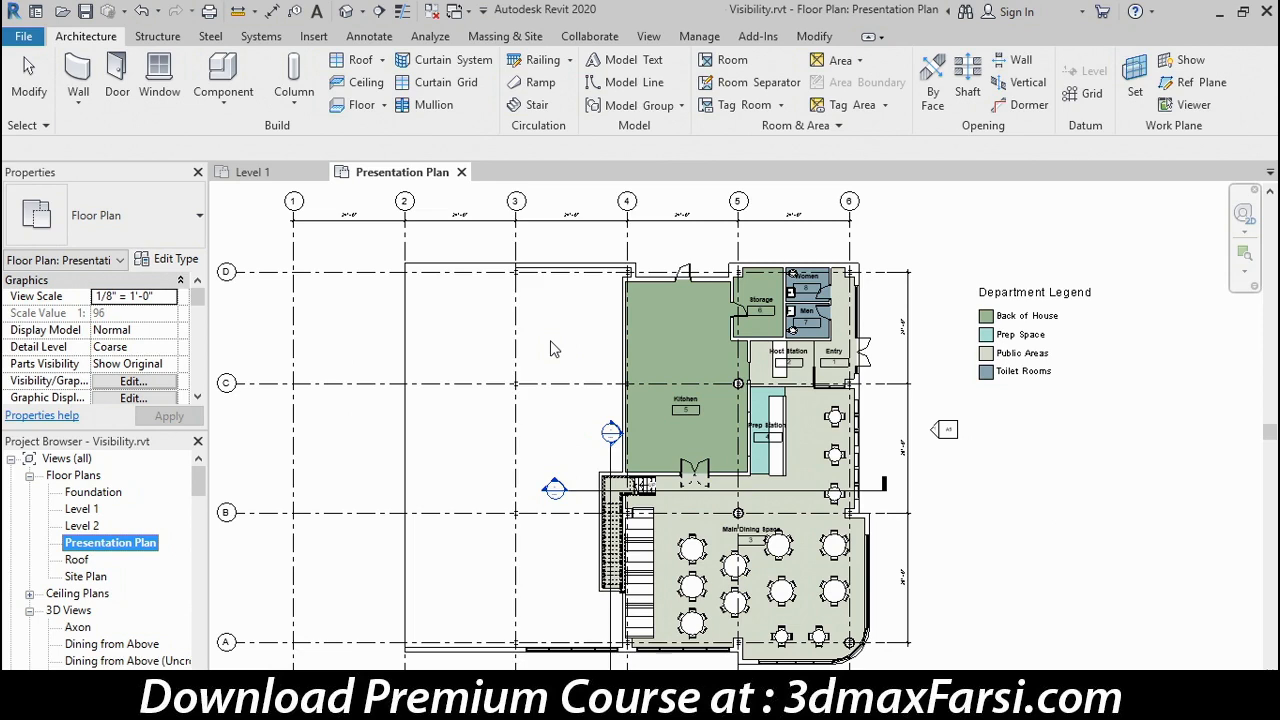
Step: Delete the horizontal and vertical grid dimension strings from the Presentation Plan and compare it with Level 1
{"action": "left_click", "coordinate": [598, 222]}
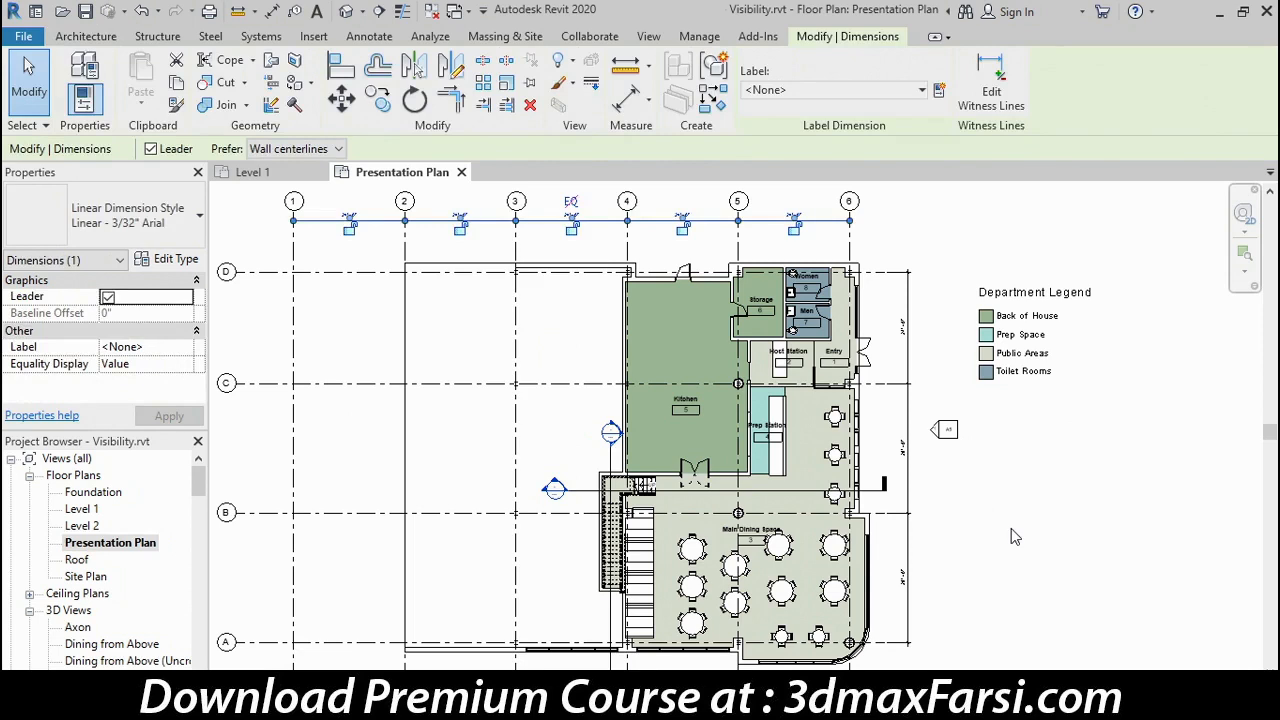
{"action": "left_click", "coordinate": [1011, 537]}
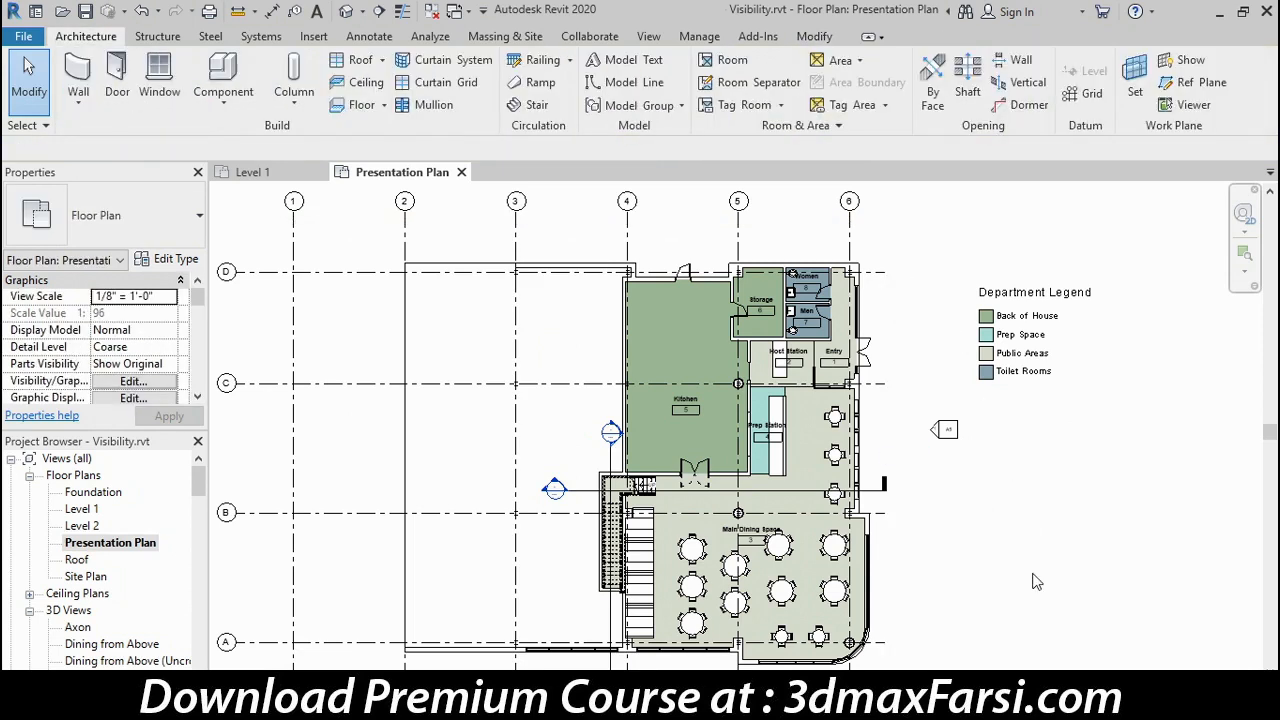
{"action": "left_click", "coordinate": [253, 173]}
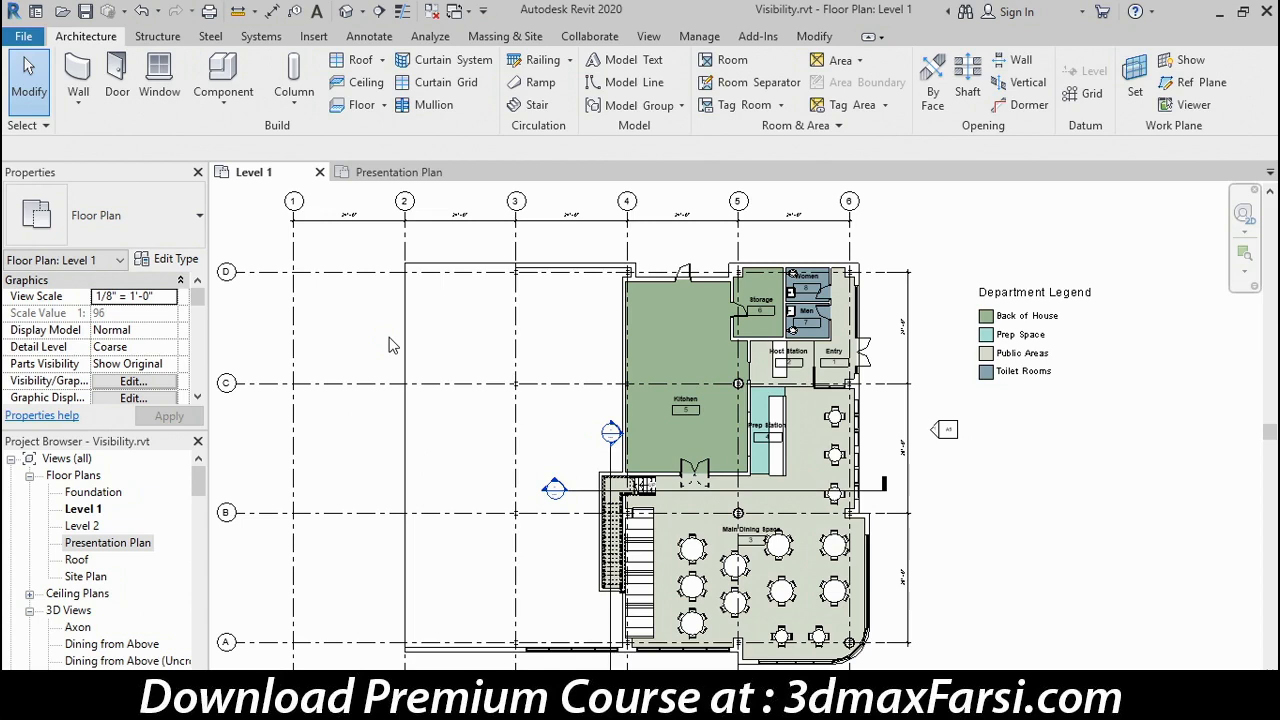
{"action": "left_click", "coordinate": [388, 172]}
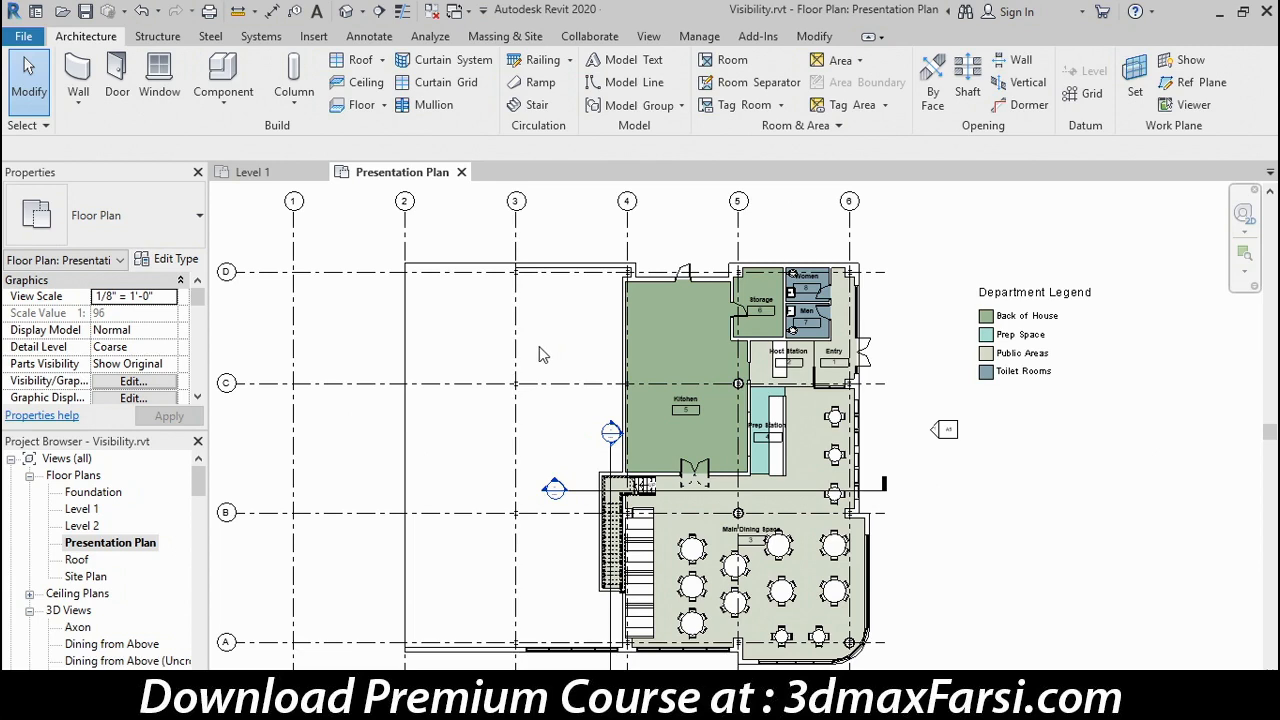
Step: Try deleting the round dining table beside the Main Dining Space tag, check Level 1, and undo the deletion
{"action": "left_click", "coordinate": [792, 555]}
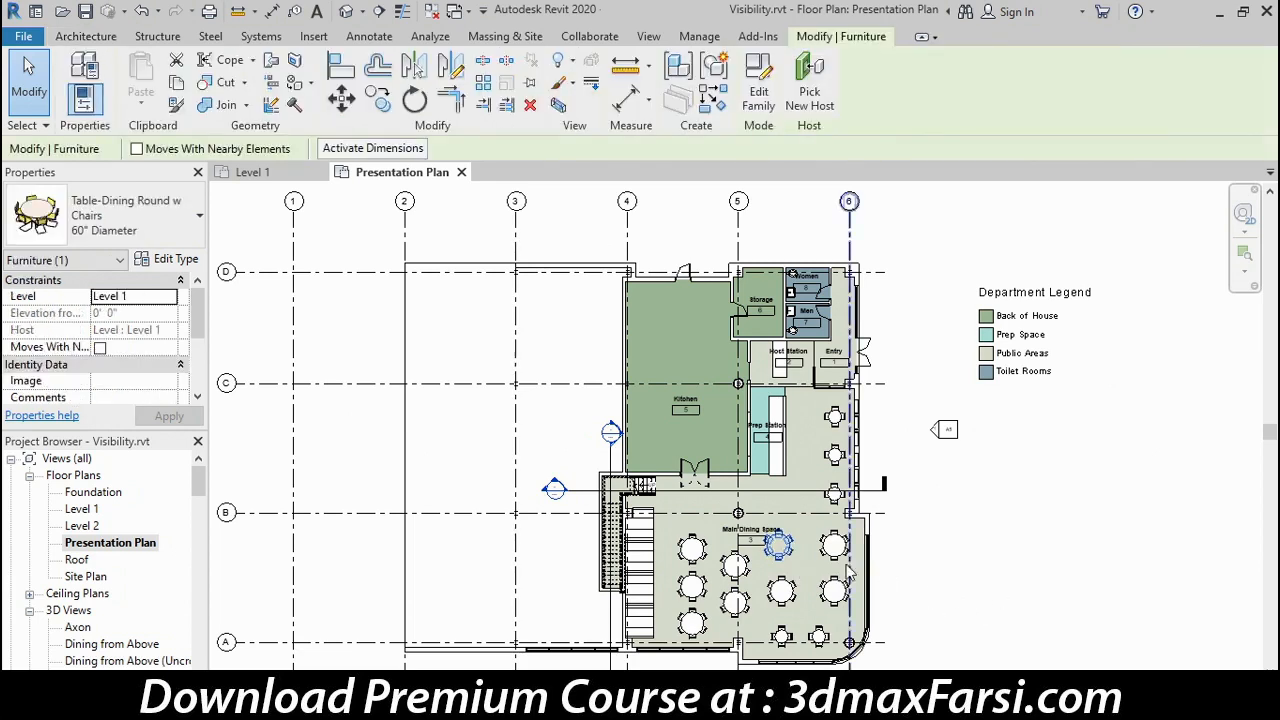
{"action": "key", "text": "Escape"}
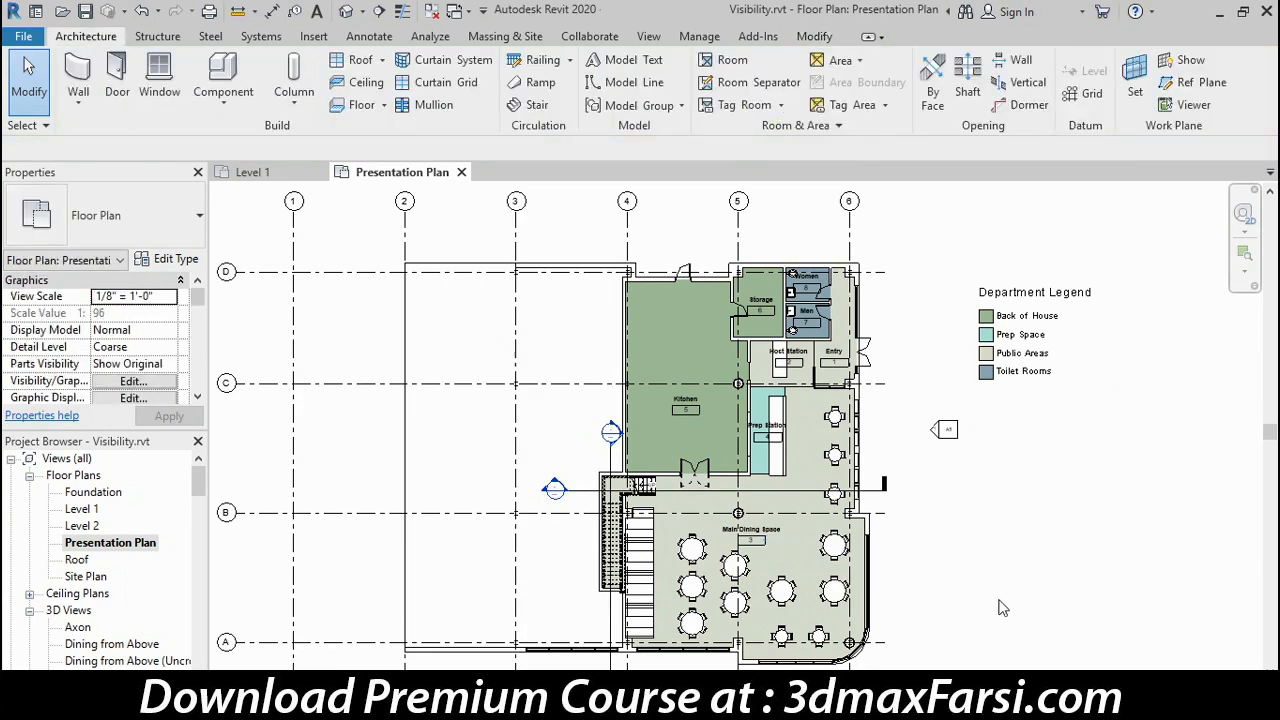
{"action": "left_click", "coordinate": [279, 177]}
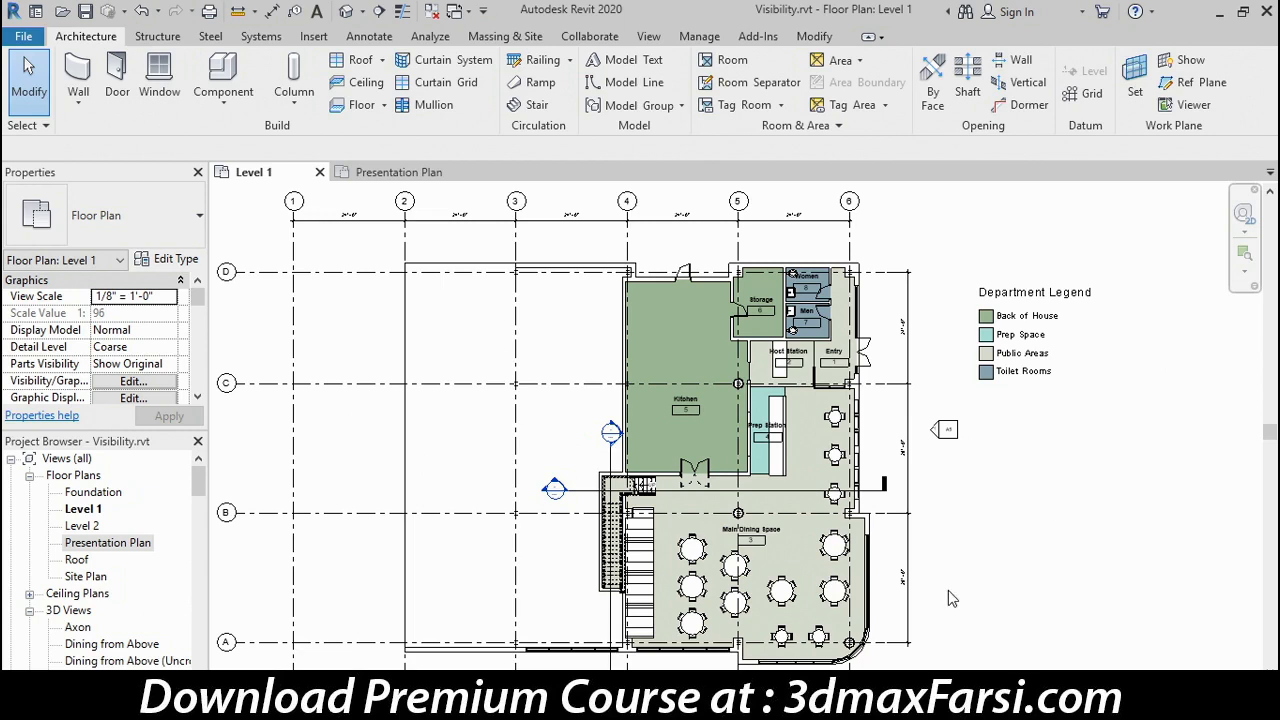
{"action": "key", "text": "ctrl+z"}
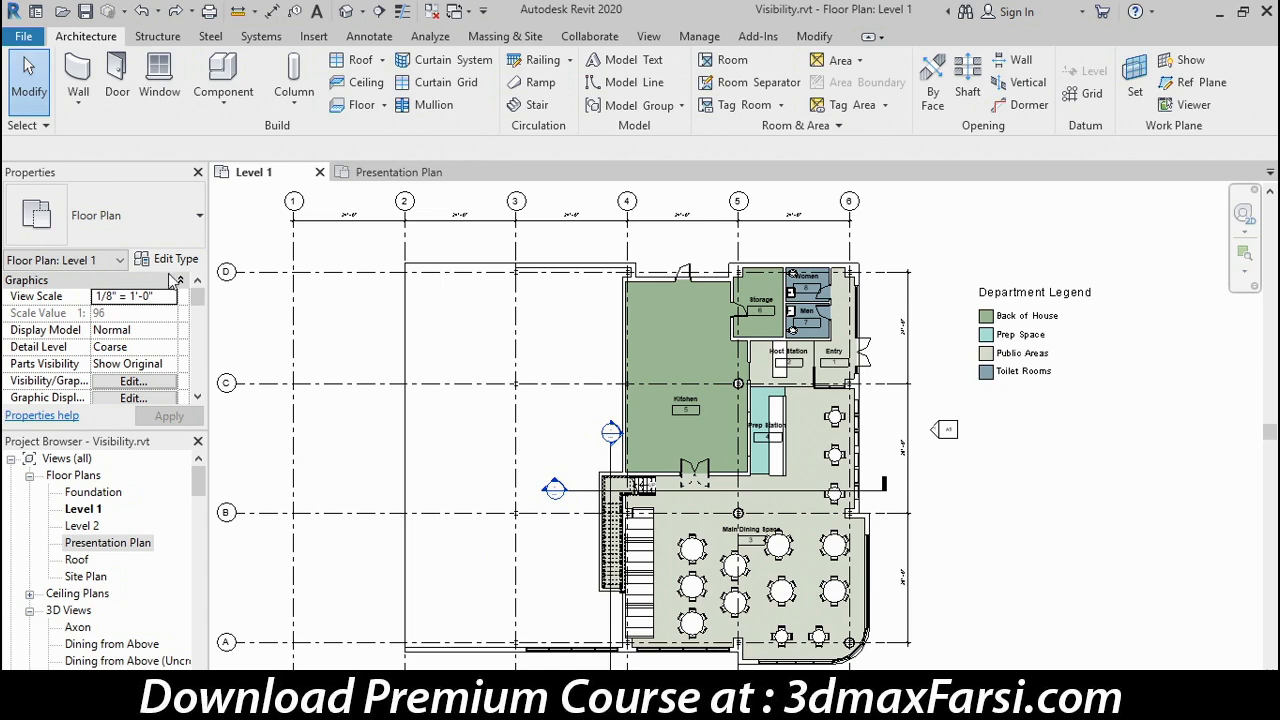
Step: Remove the Department color scheme from the Level 1 floor plan by setting its color scheme to (none)
{"action": "left_click_drag", "start_coordinate": [197, 297], "coordinate": [199, 325]}
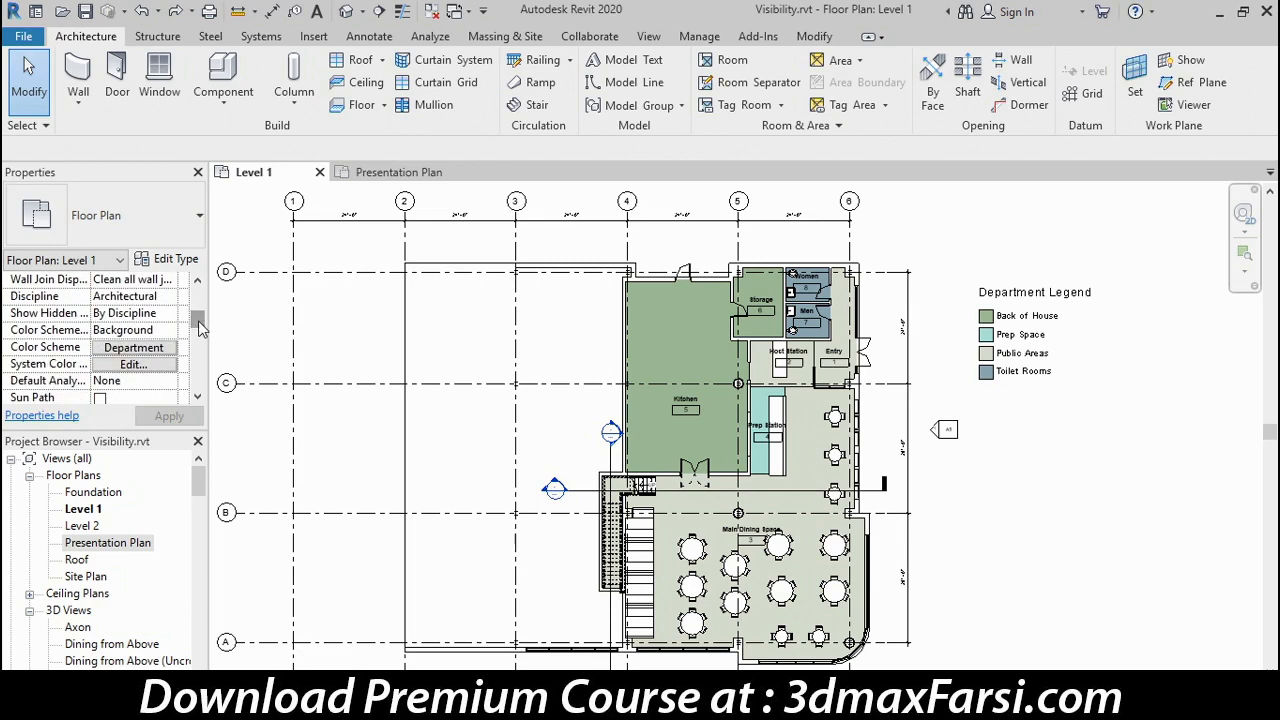
{"action": "left_click", "coordinate": [155, 350]}
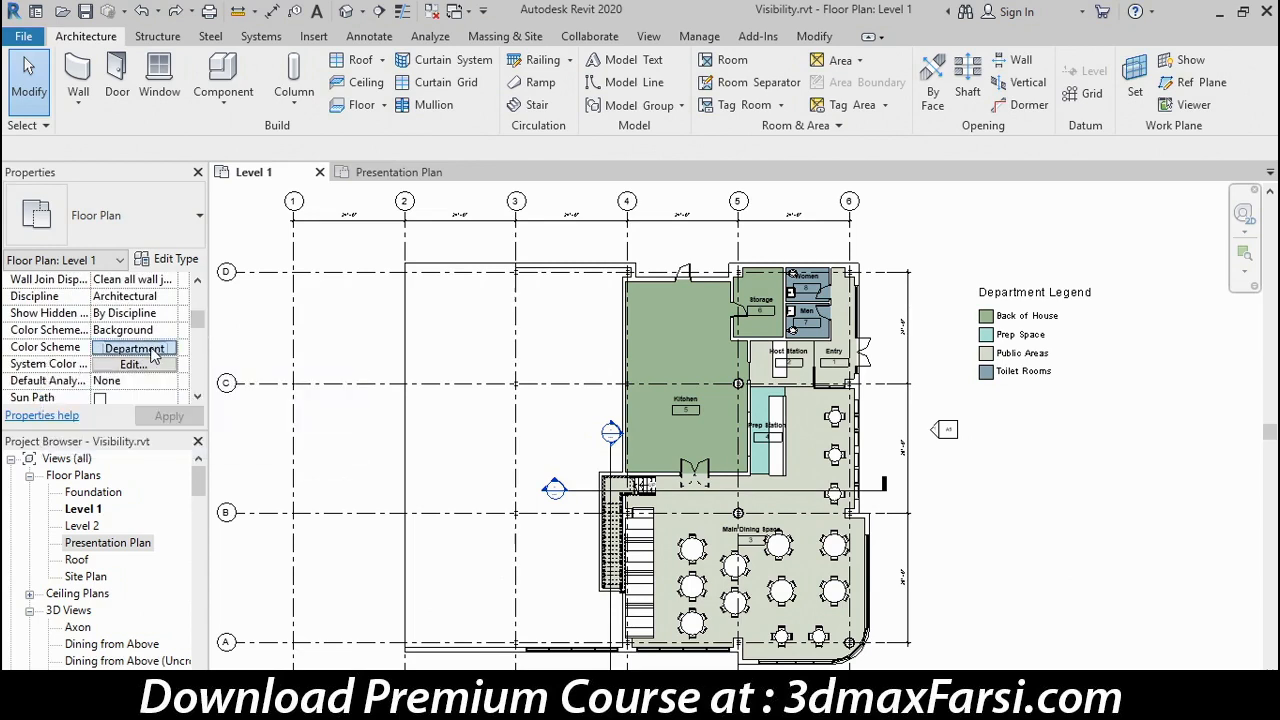
{"action": "left_click", "coordinate": [269, 222]}
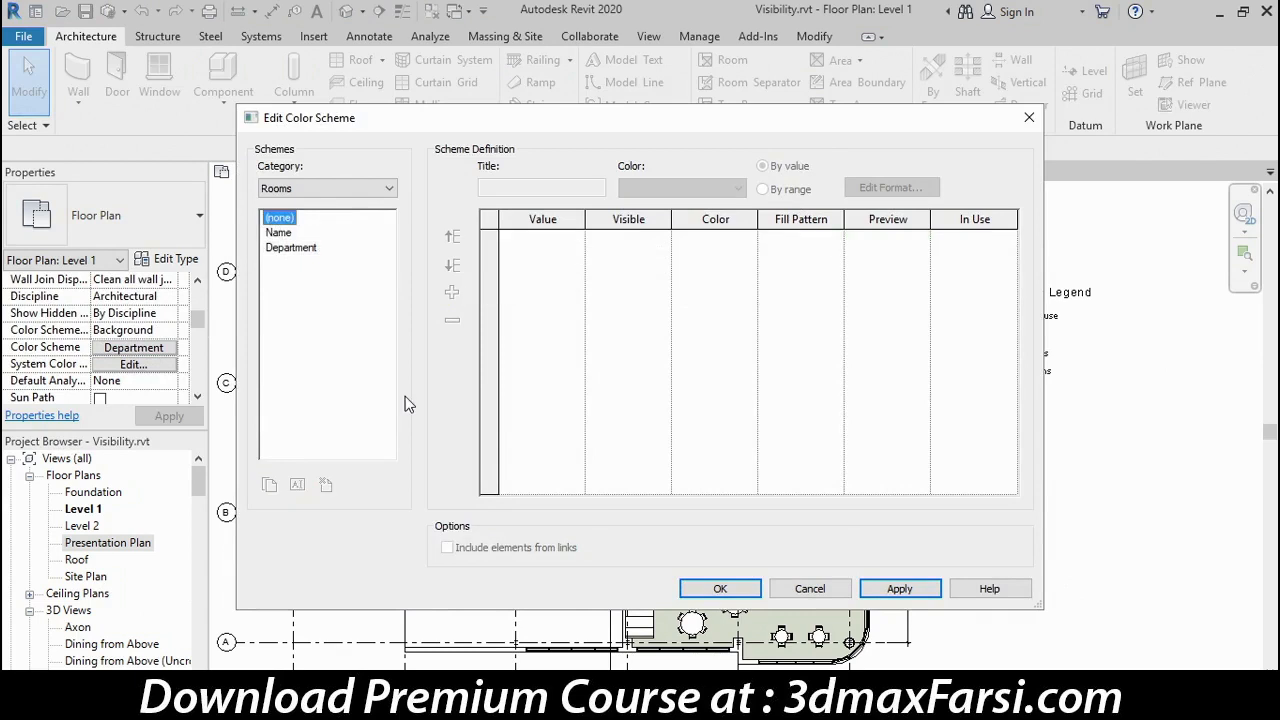
{"action": "left_click", "coordinate": [722, 589]}
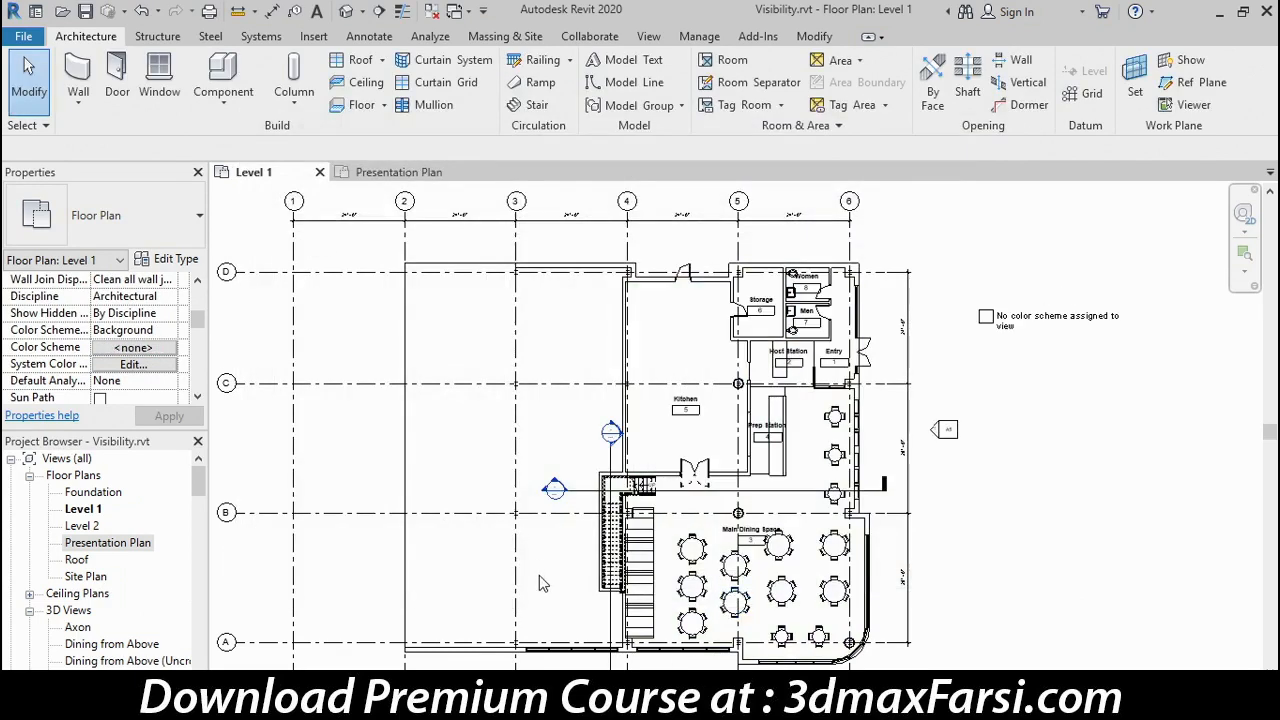
Step: Delete the color fill legend from Level 1 and compare the view with the Presentation Plan
{"action": "left_click", "coordinate": [1063, 326]}
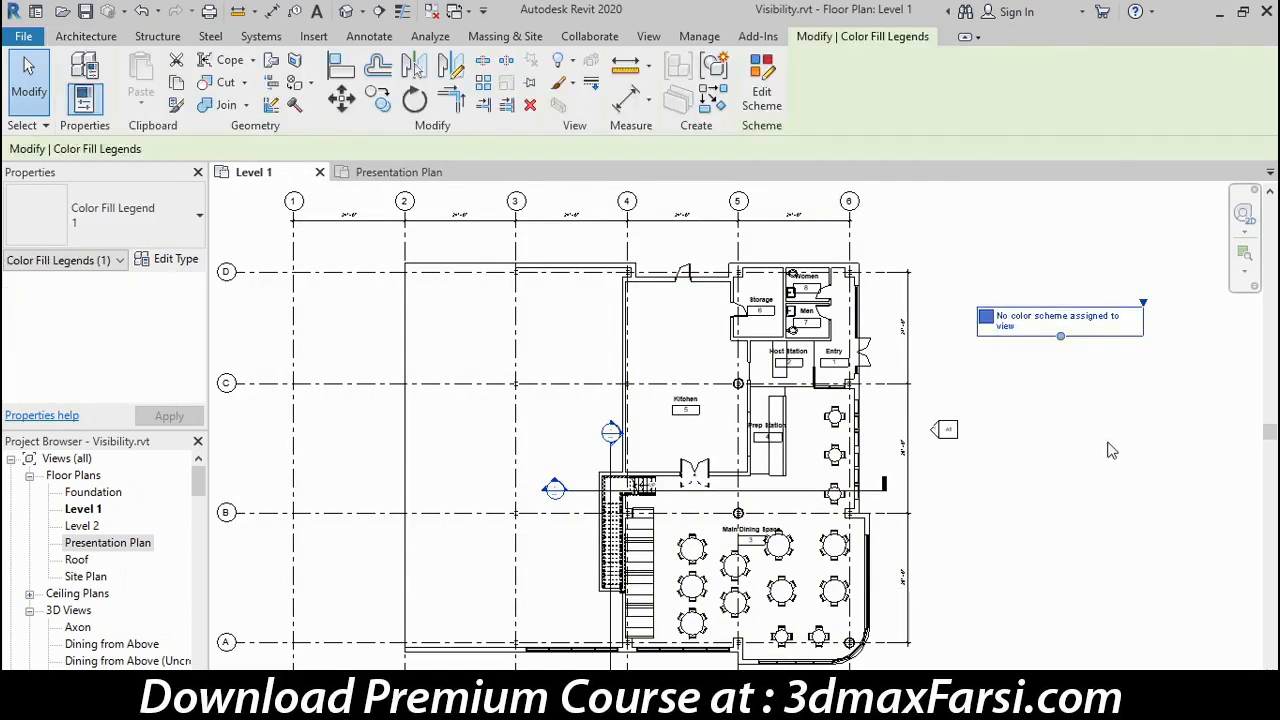
{"action": "key", "text": "Escape"}
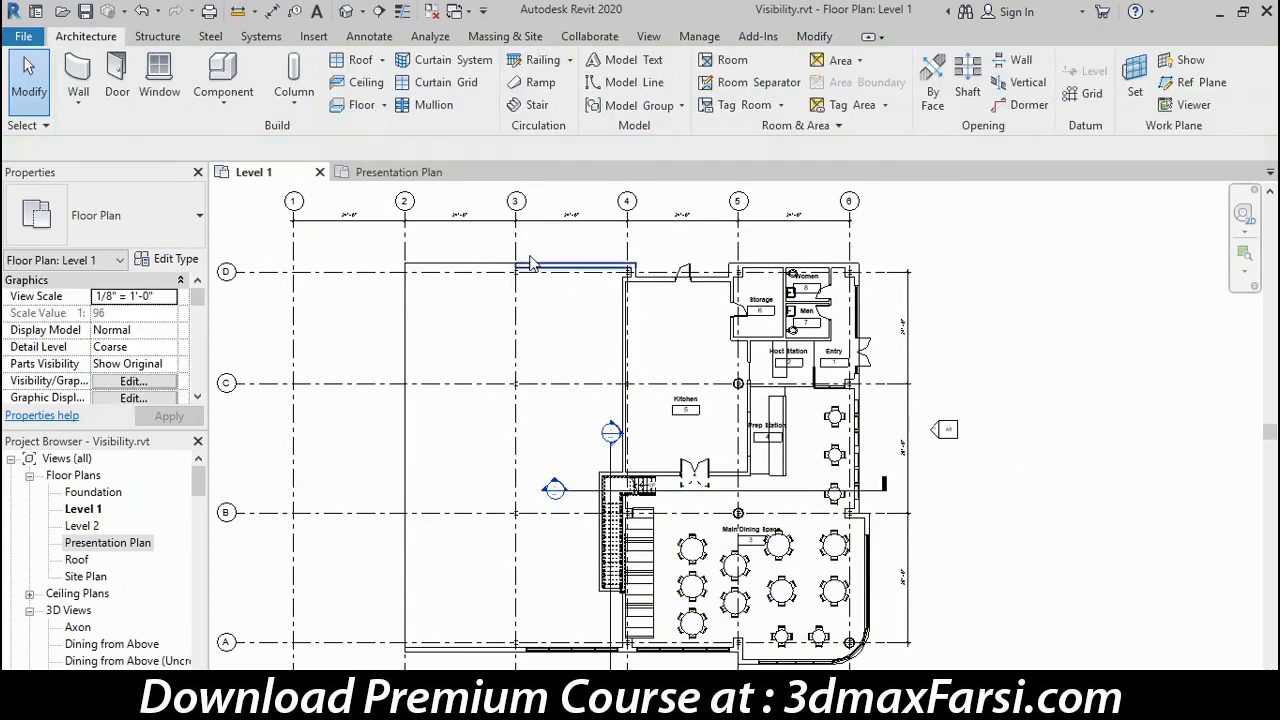
{"action": "left_click", "coordinate": [395, 173]}
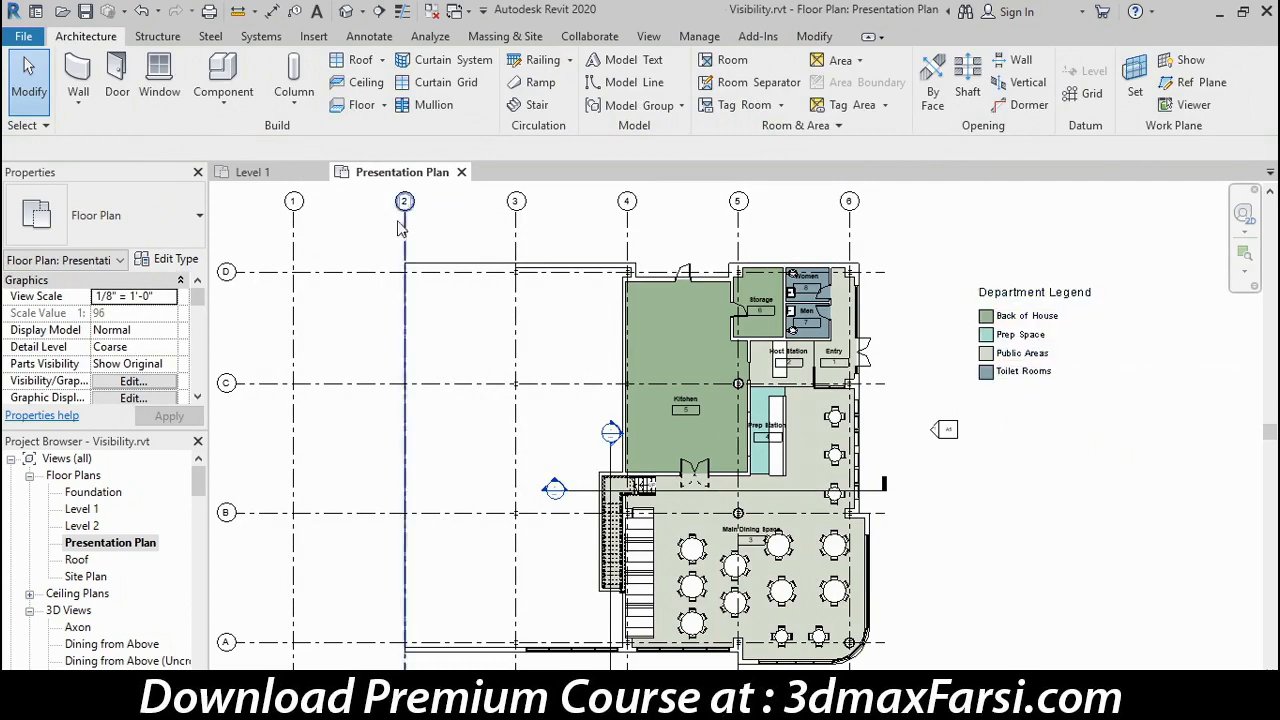
{"action": "left_click", "coordinate": [290, 174]}
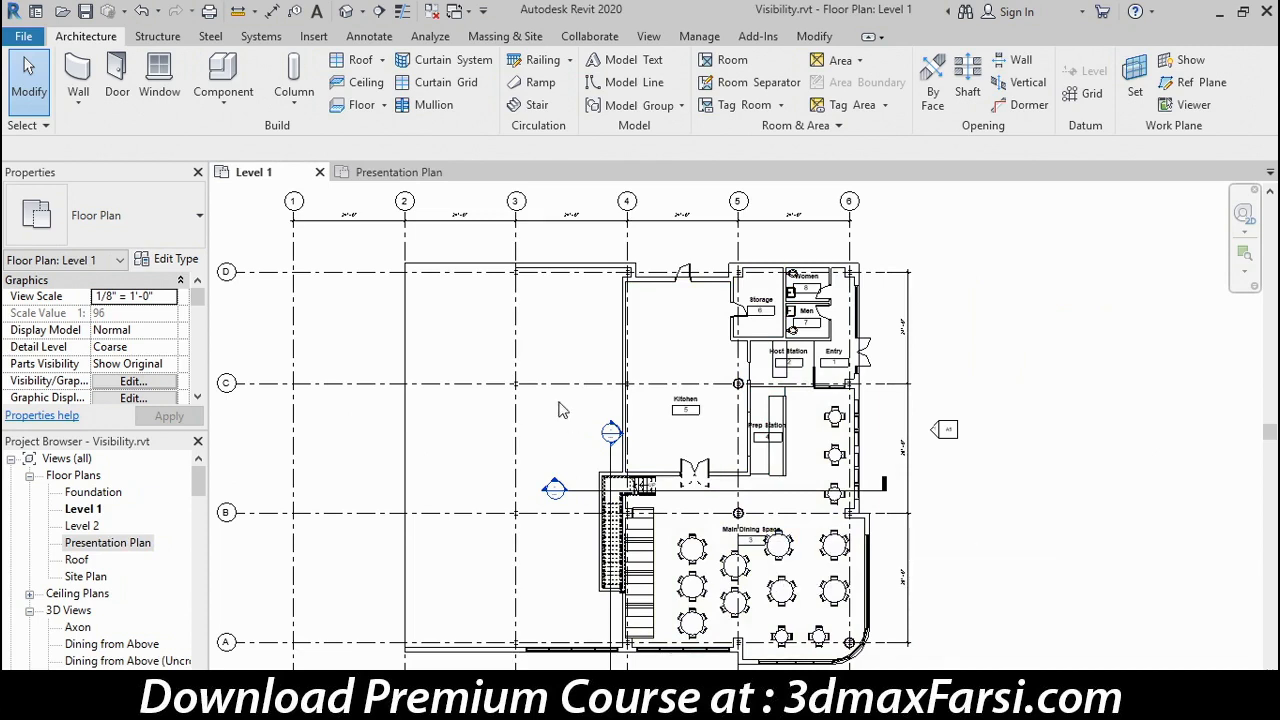
Step: Hide the Furniture model category in the Level 1 floor plan through Visibility/Graphic Overrides
{"action": "left_click", "coordinate": [650, 36]}
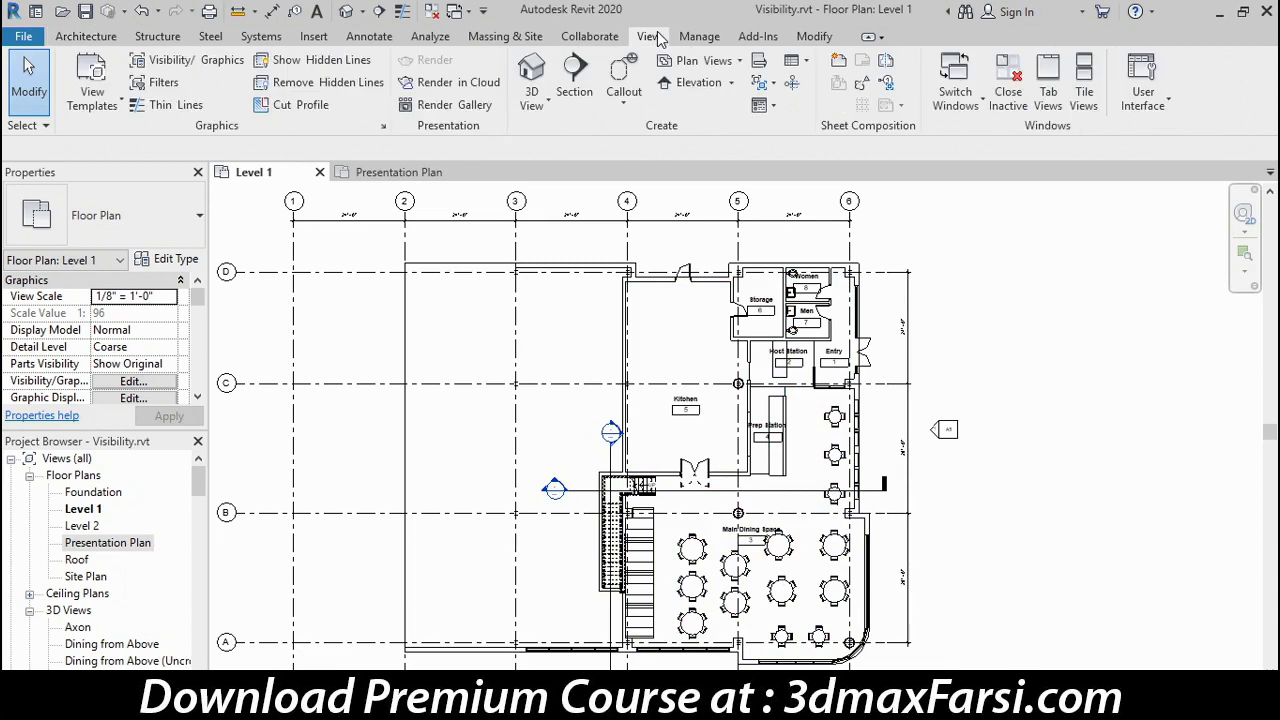
{"action": "left_click", "coordinate": [185, 62]}
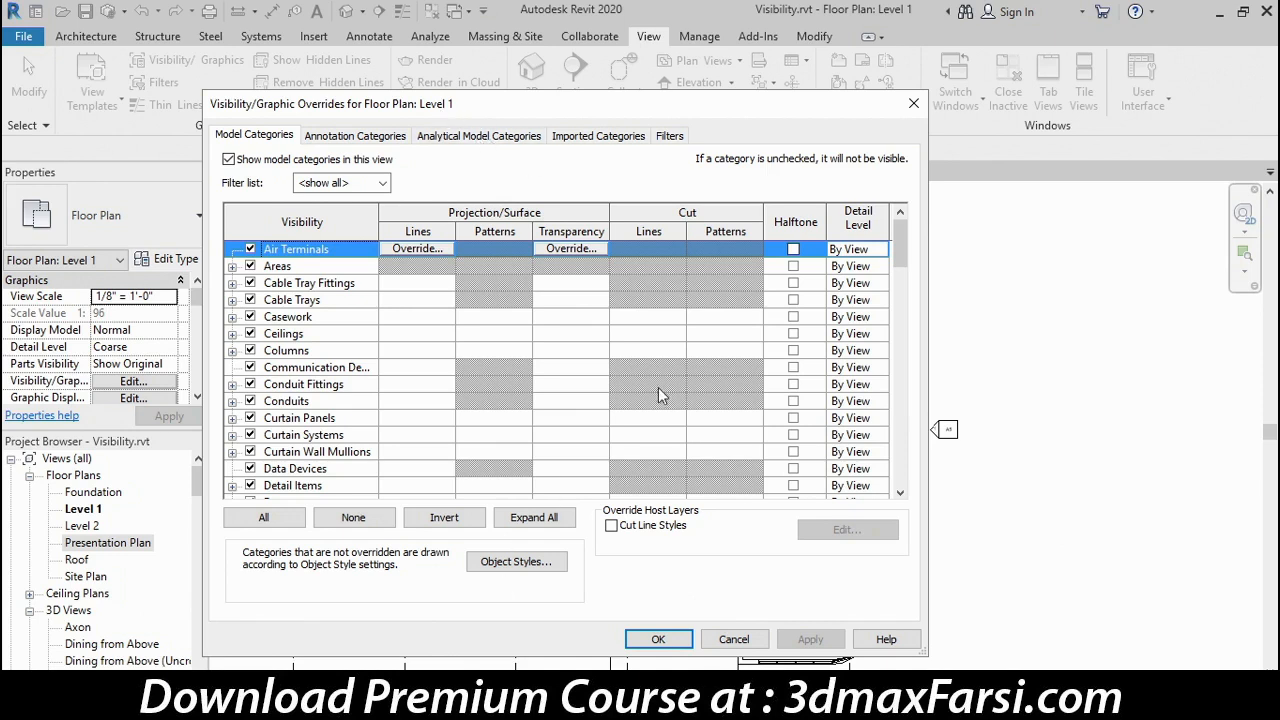
{"action": "left_click_drag", "start_coordinate": [899, 248], "coordinate": [895, 296]}
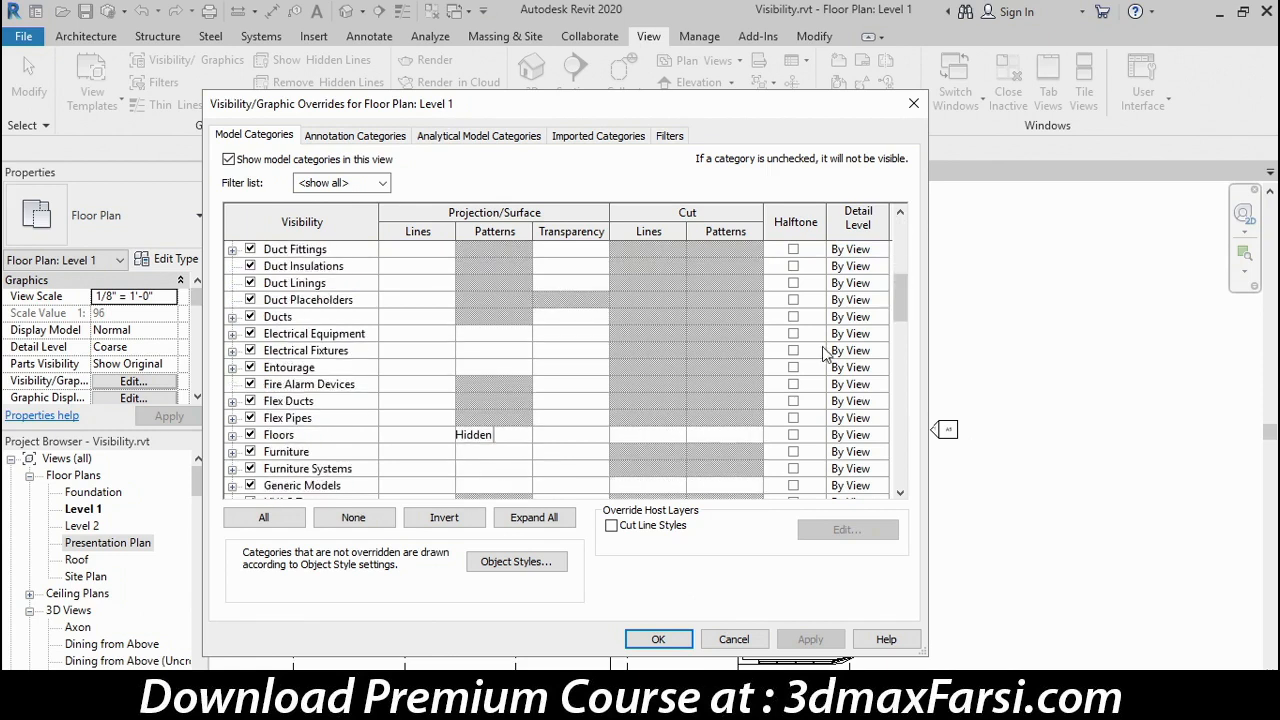
{"action": "left_click", "coordinate": [317, 455]}
{"action": "left_click", "coordinate": [250, 452]}
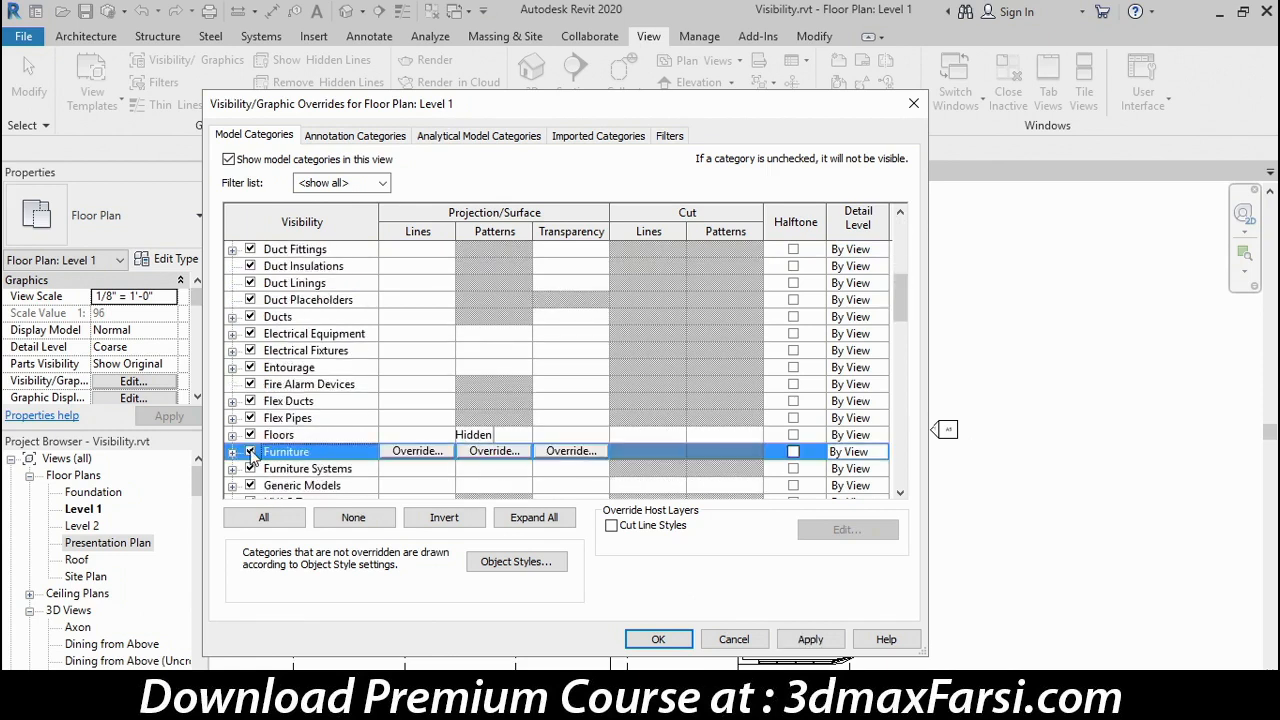
{"action": "left_click", "coordinate": [655, 639]}
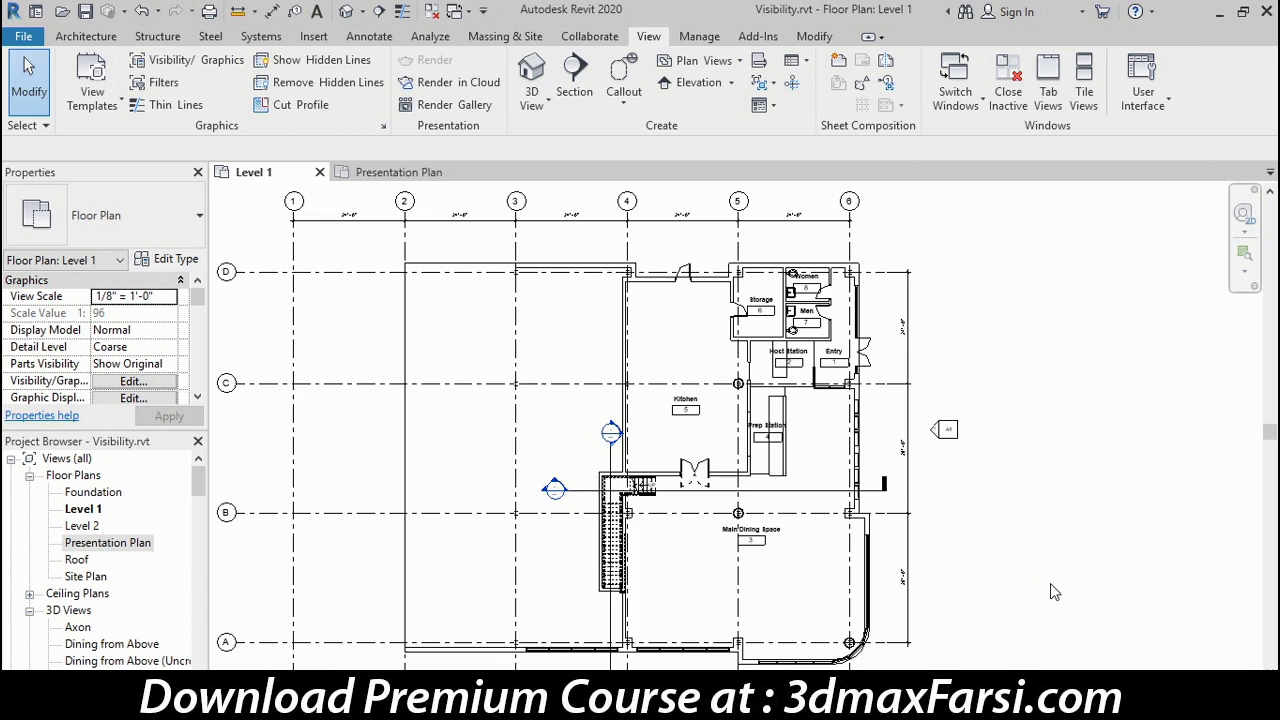
Step: Open the Visibility/Graphic Overrides for the Presentation Plan and select the Furniture model category
{"action": "left_click", "coordinate": [395, 172]}
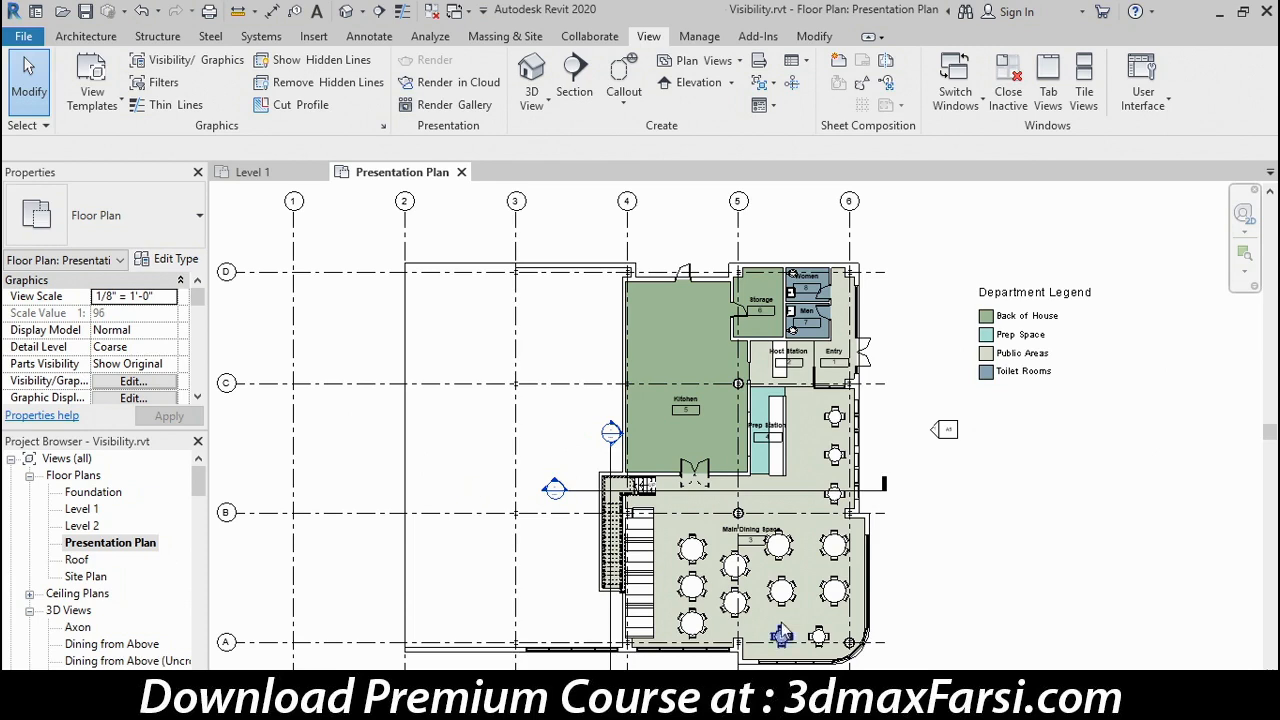
{"action": "scroll", "coordinate": [826, 653], "scroll_direction": "up", "scroll_amount": 5}
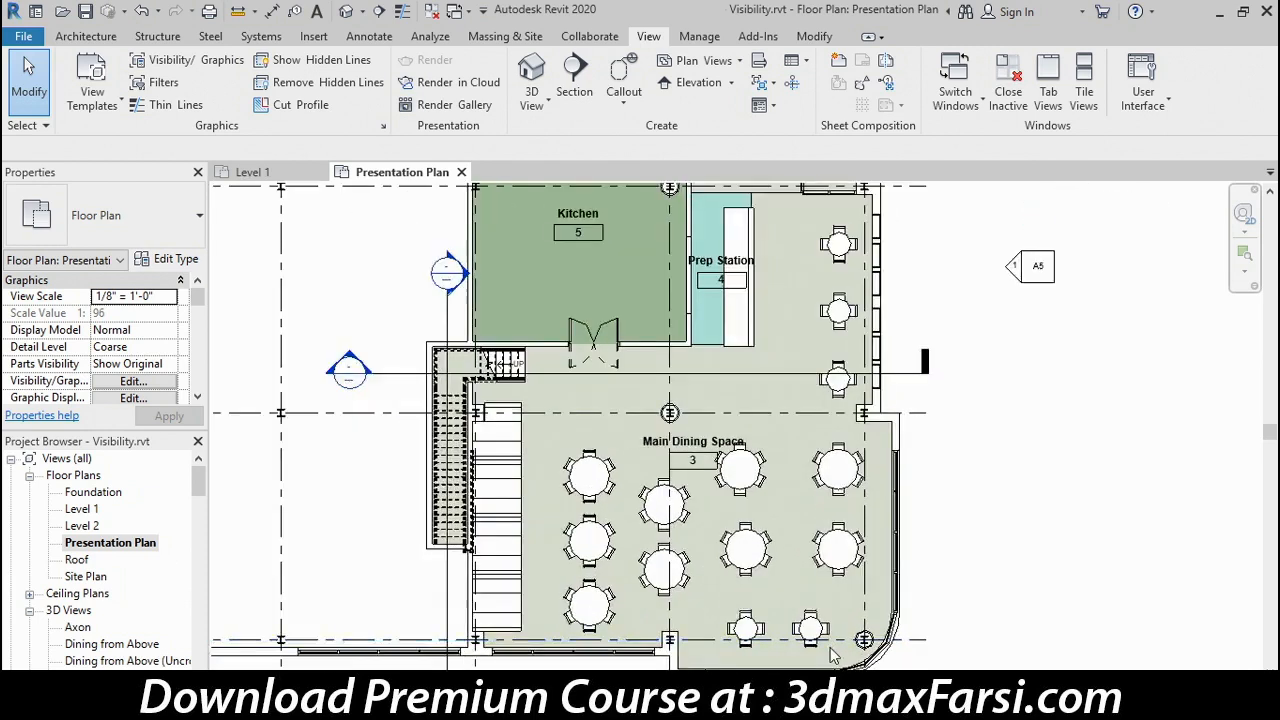
{"action": "middle_click_drag", "start_coordinate": [955, 593], "coordinate": [990, 571]}
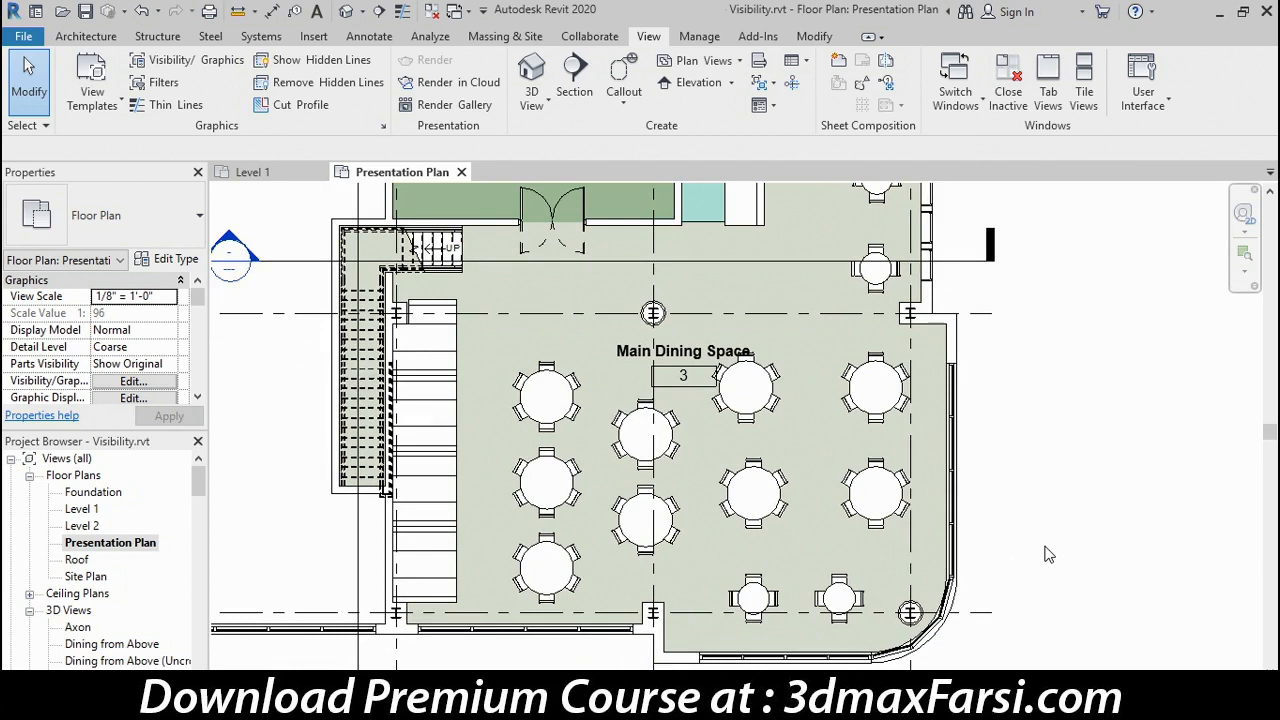
{"action": "left_click", "coordinate": [178, 62]}
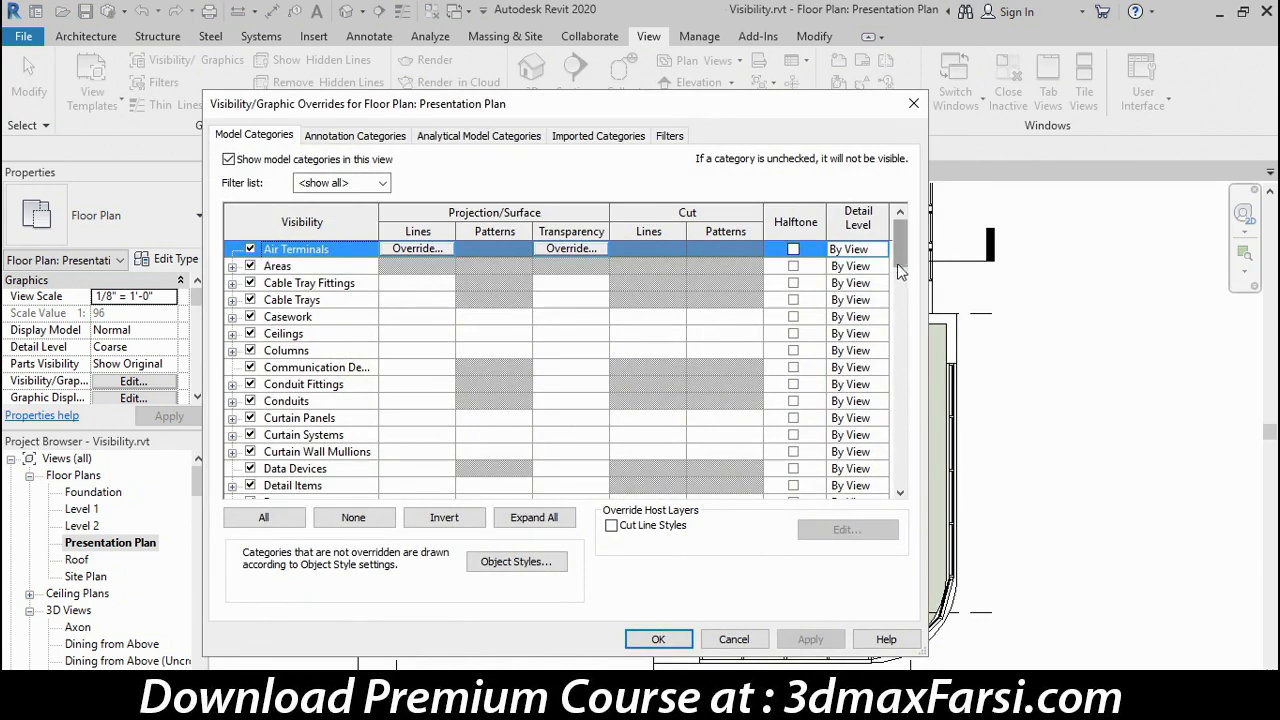
{"action": "left_click_drag", "start_coordinate": [901, 254], "coordinate": [898, 332]}
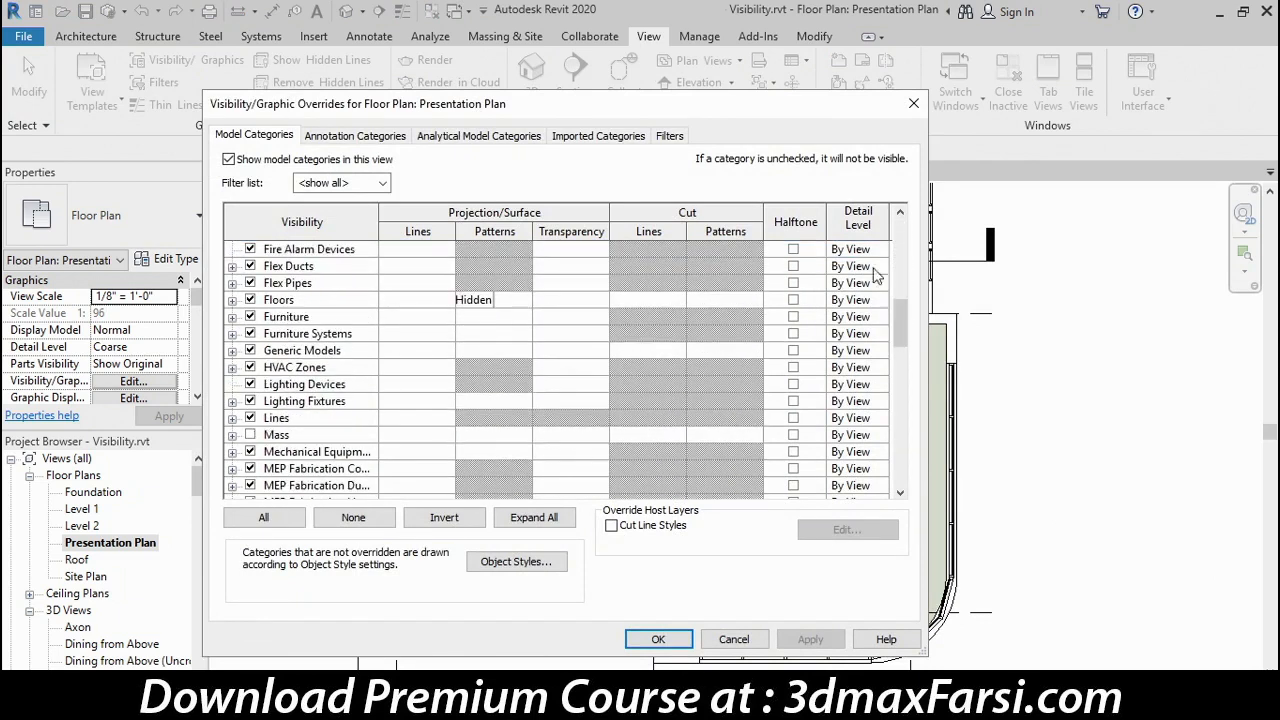
{"action": "left_click_drag", "start_coordinate": [820, 120], "coordinate": [688, 91]}
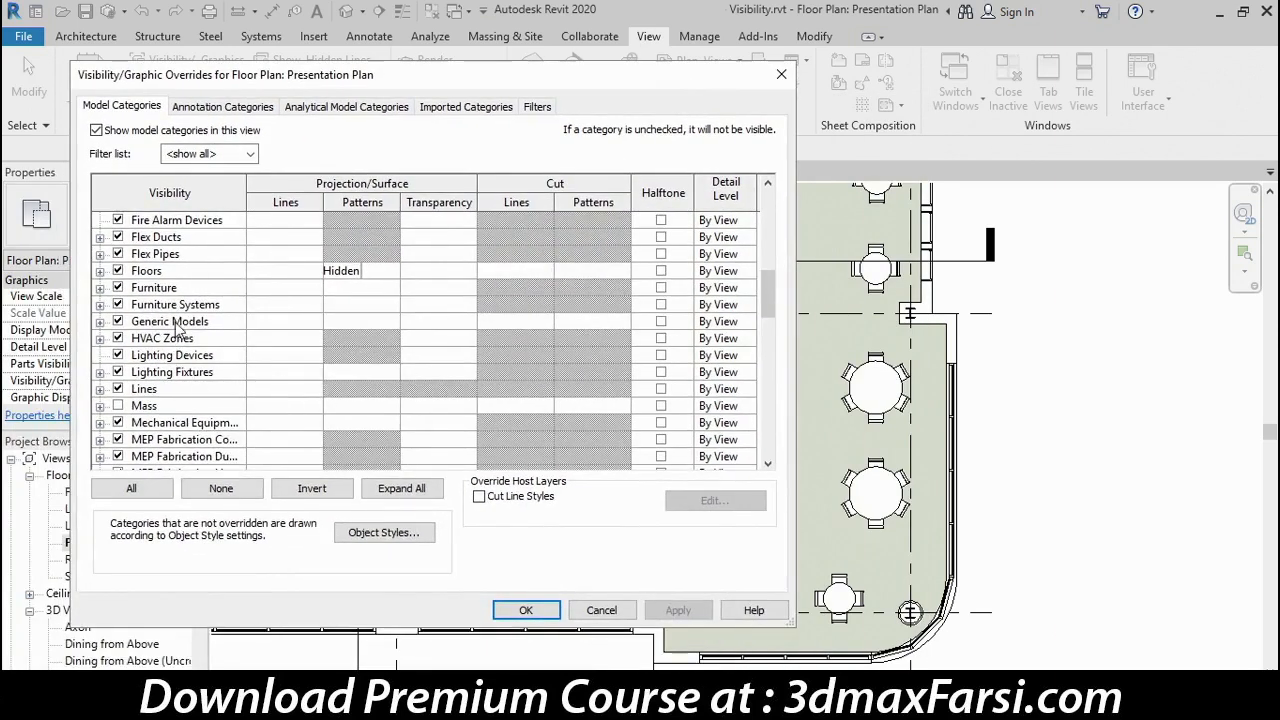
{"action": "left_click", "coordinate": [178, 290]}
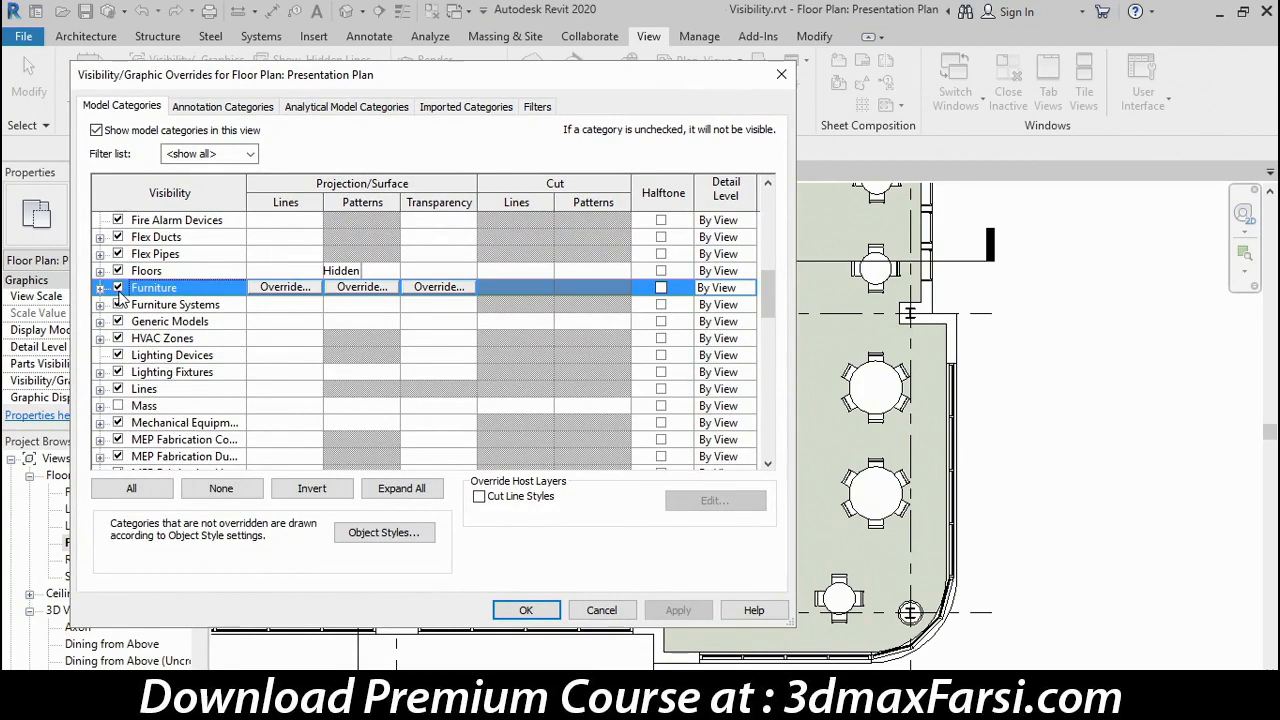
Step: Override the background of the Walls category's cut pattern with <Solid fill>
{"action": "left_click_drag", "start_coordinate": [769, 295], "coordinate": [770, 432]}
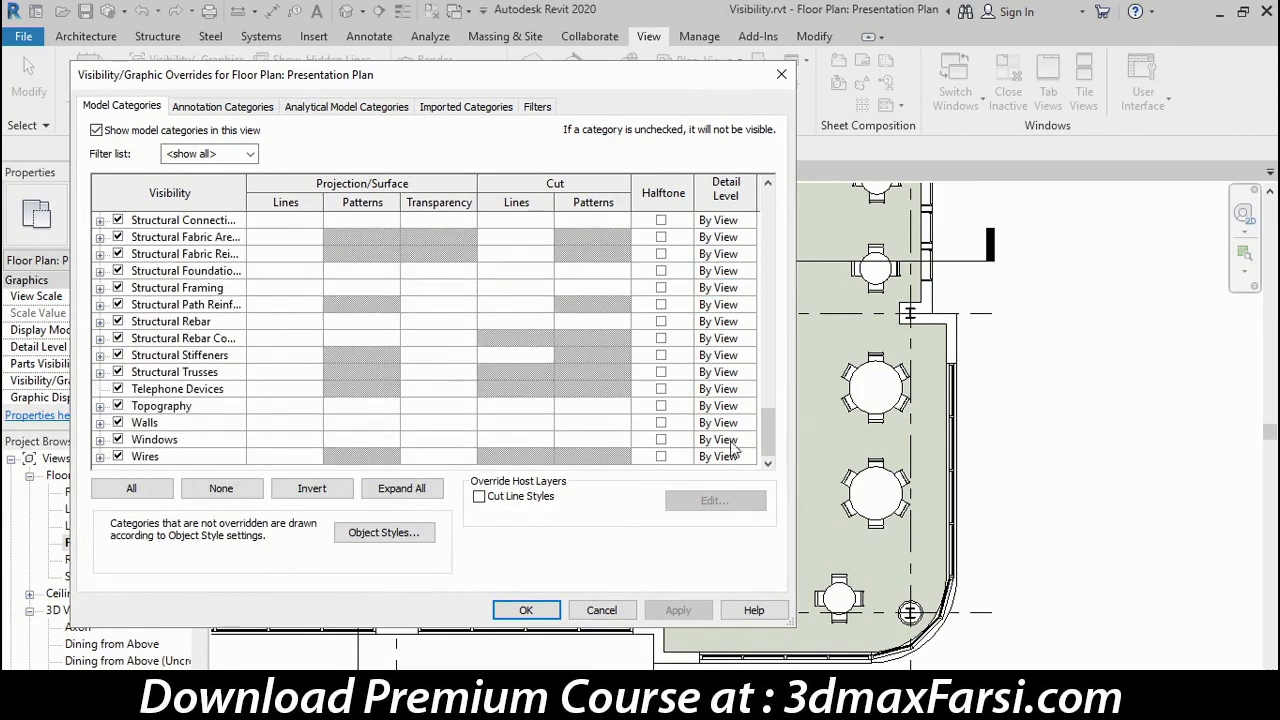
{"action": "left_click", "coordinate": [160, 423]}
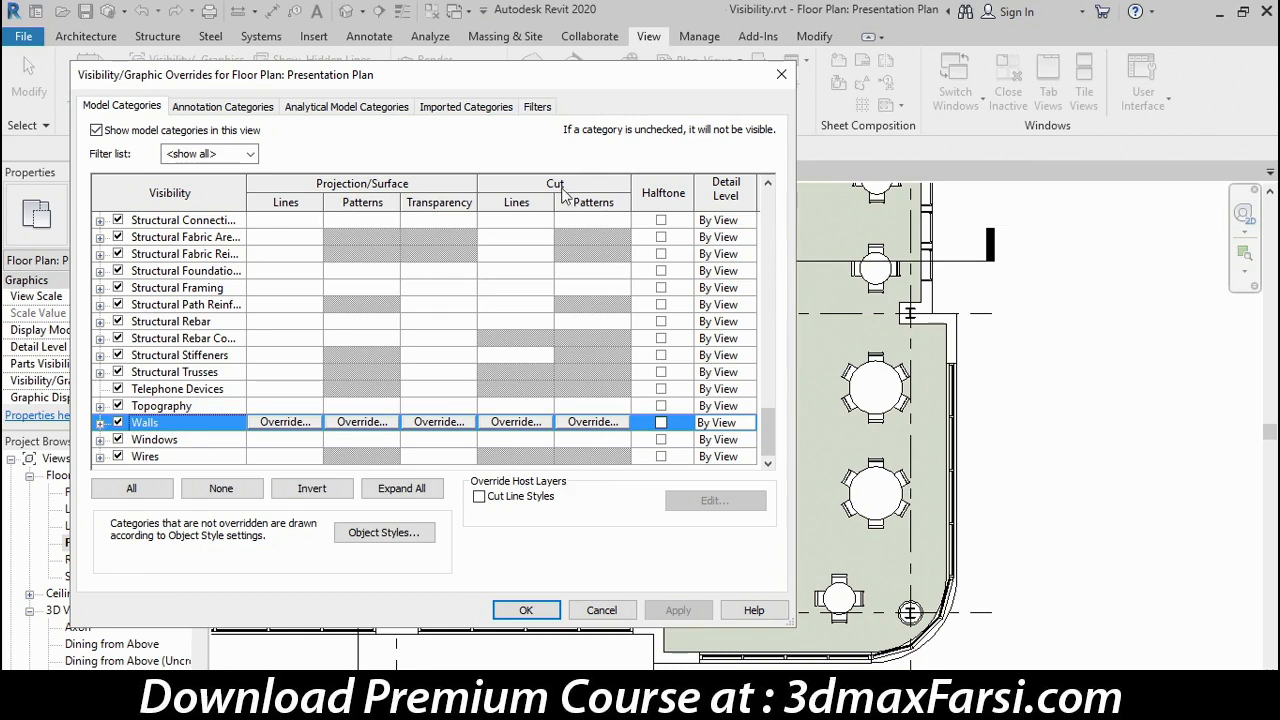
{"action": "left_click", "coordinate": [593, 422]}
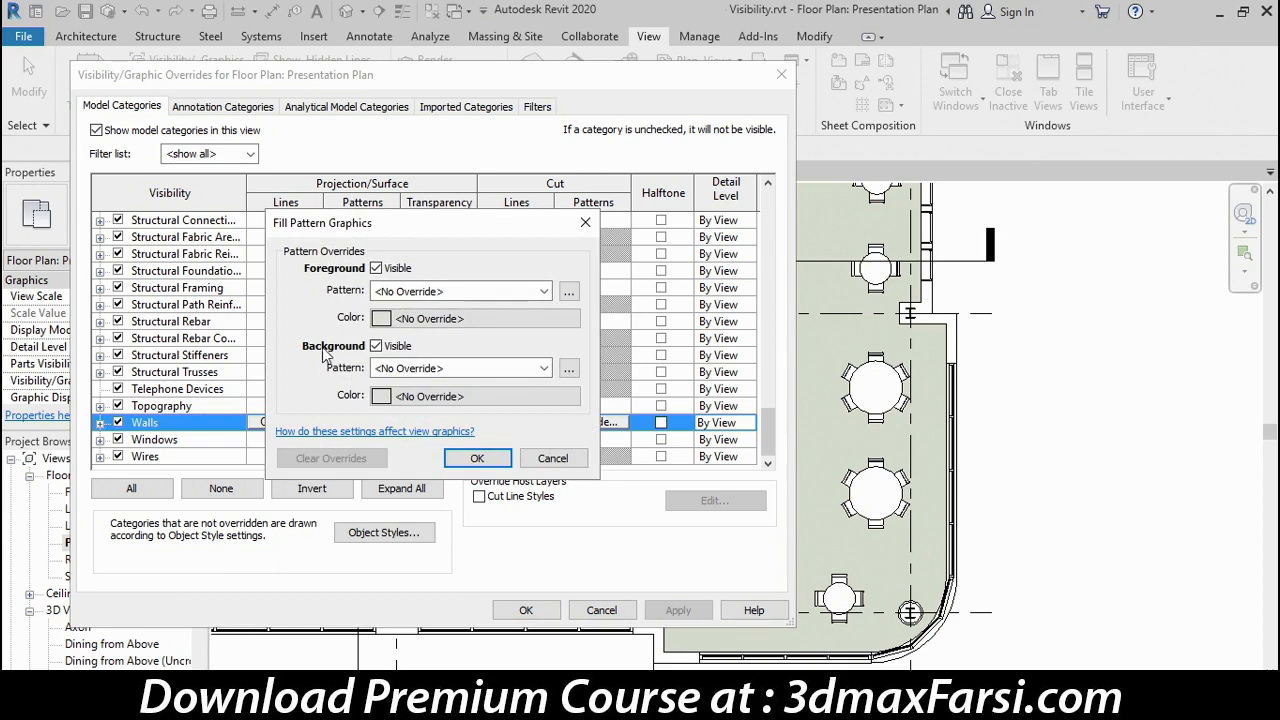
{"action": "left_click", "coordinate": [543, 368]}
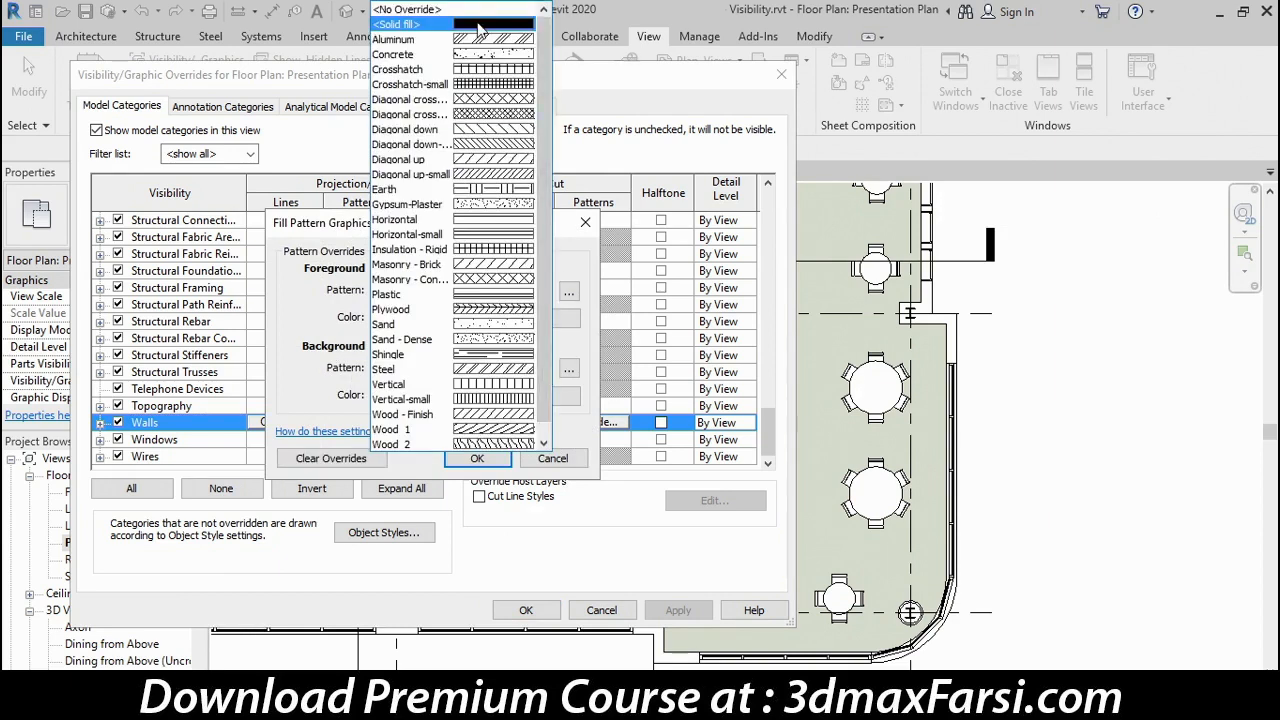
{"action": "left_click", "coordinate": [480, 28]}
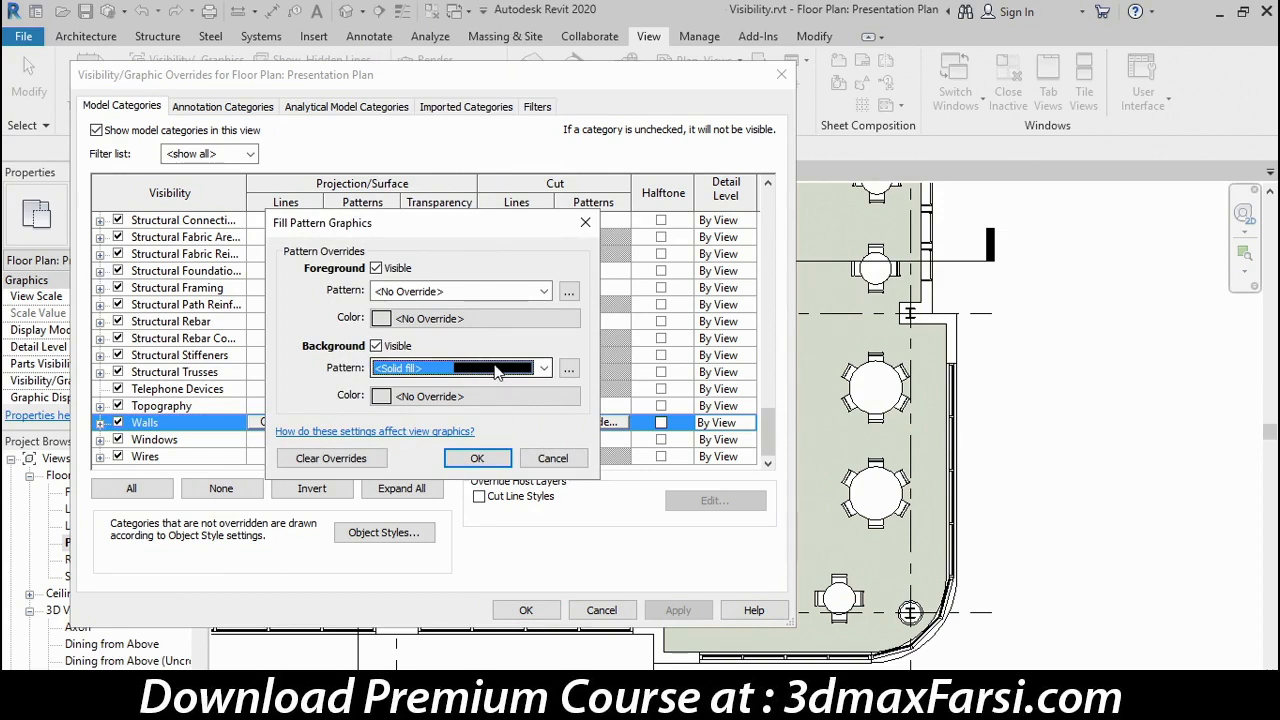
Step: Set the background color of the walls' cut pattern to RGB 128-128-064 and apply the overrides to the Presentation Plan
{"action": "left_click", "coordinate": [464, 398]}
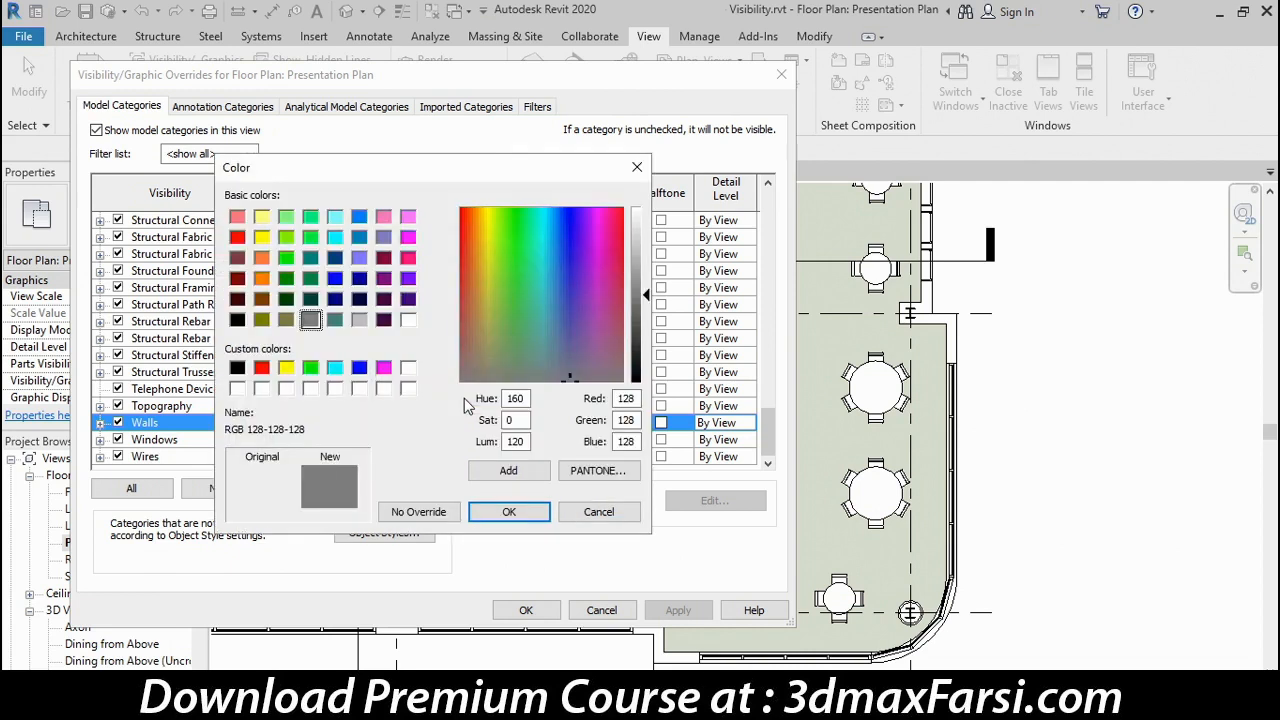
{"action": "left_click", "coordinate": [359, 320]}
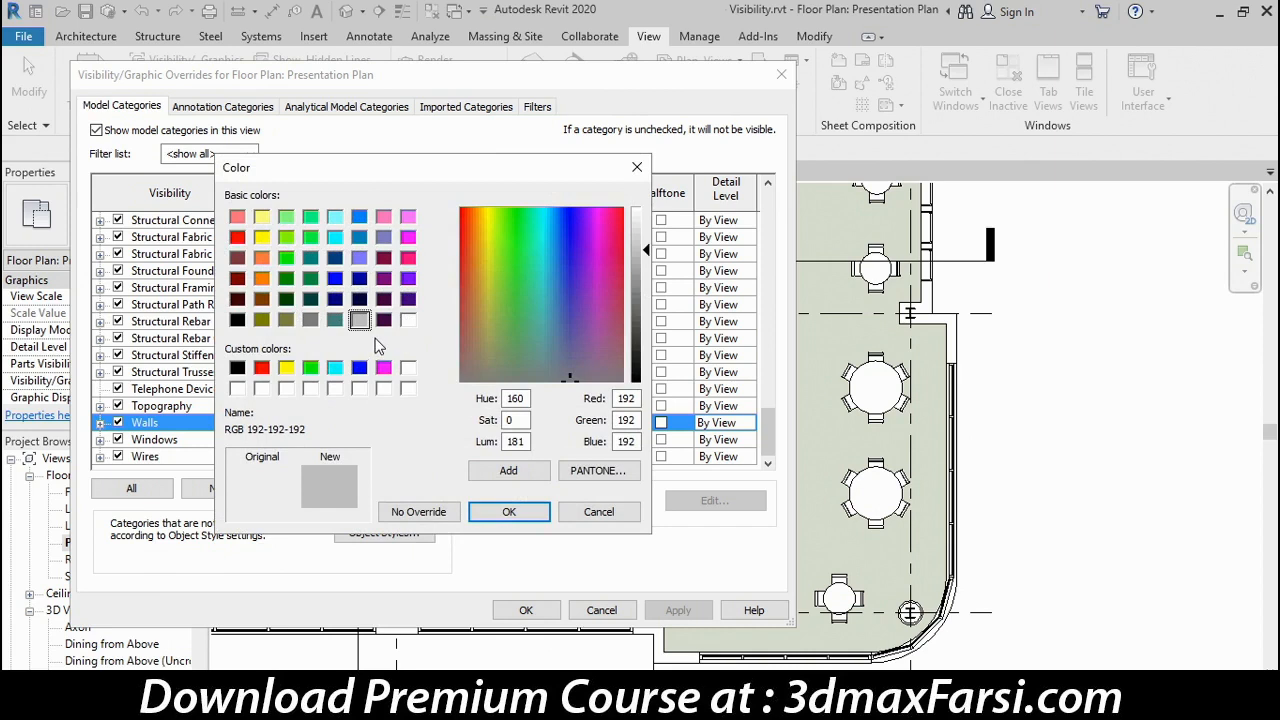
{"action": "left_click", "coordinate": [287, 322]}
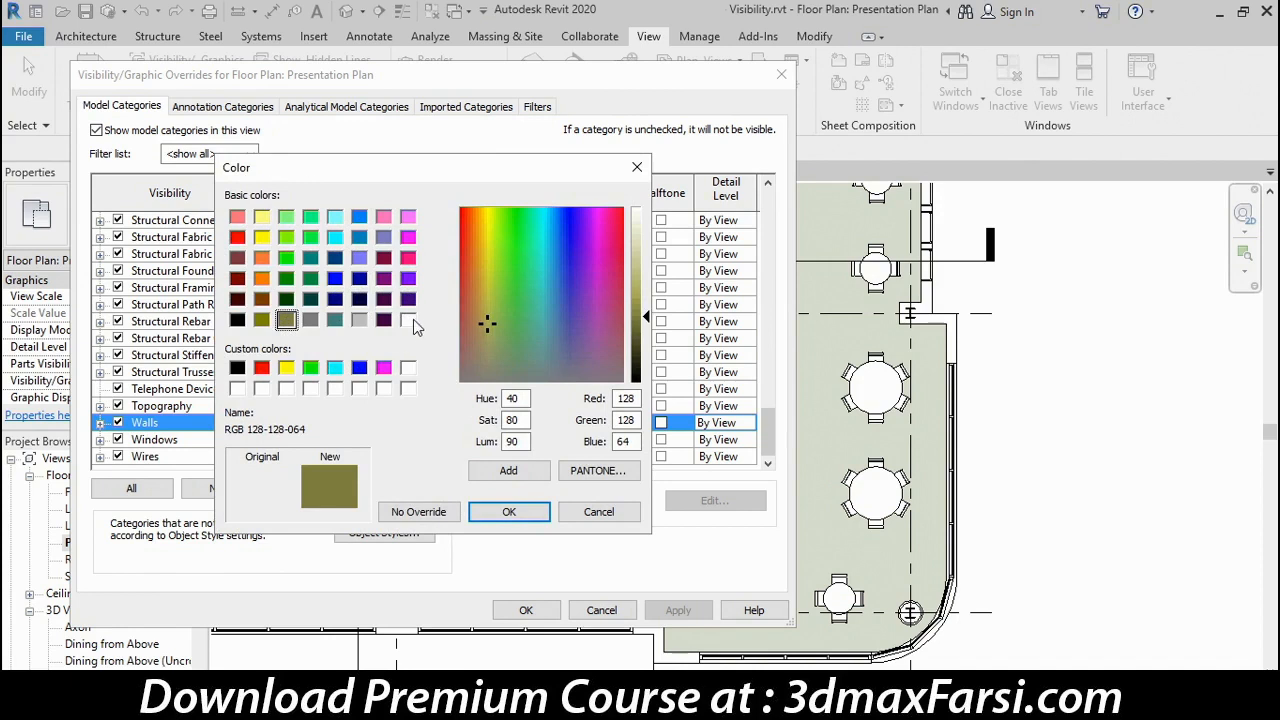
{"action": "left_click", "coordinate": [509, 512]}
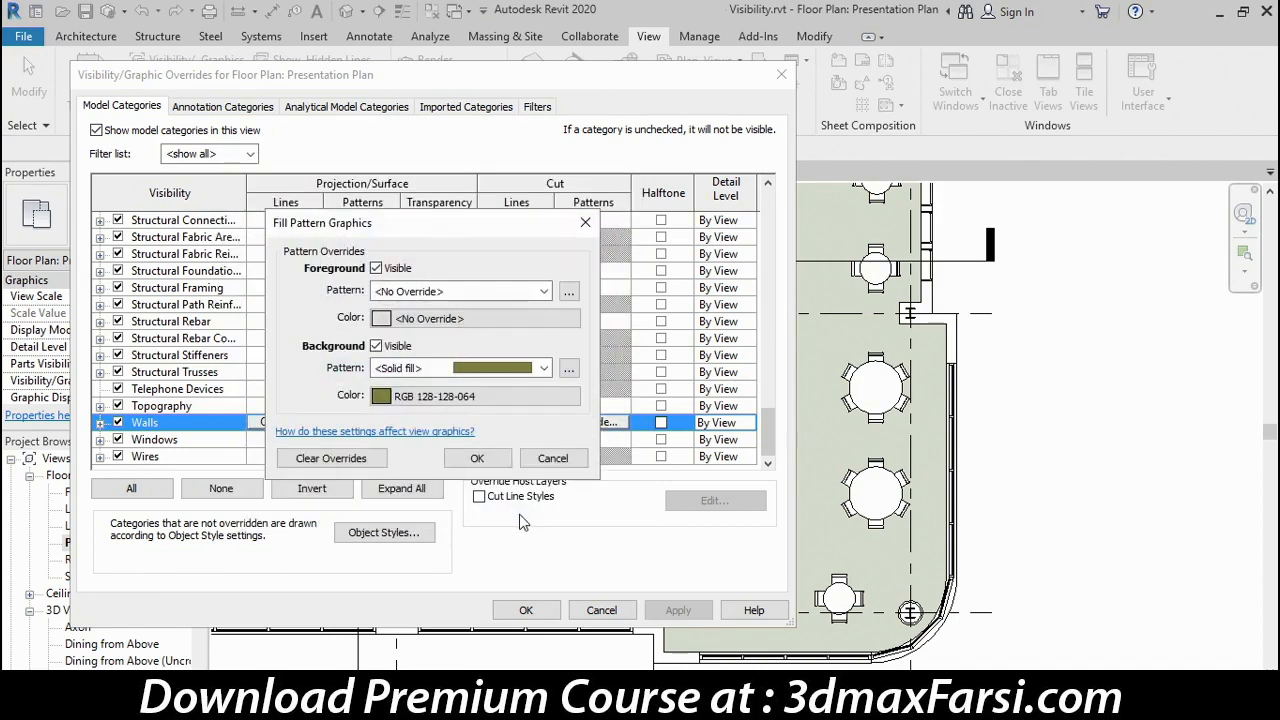
{"action": "left_click", "coordinate": [490, 458]}
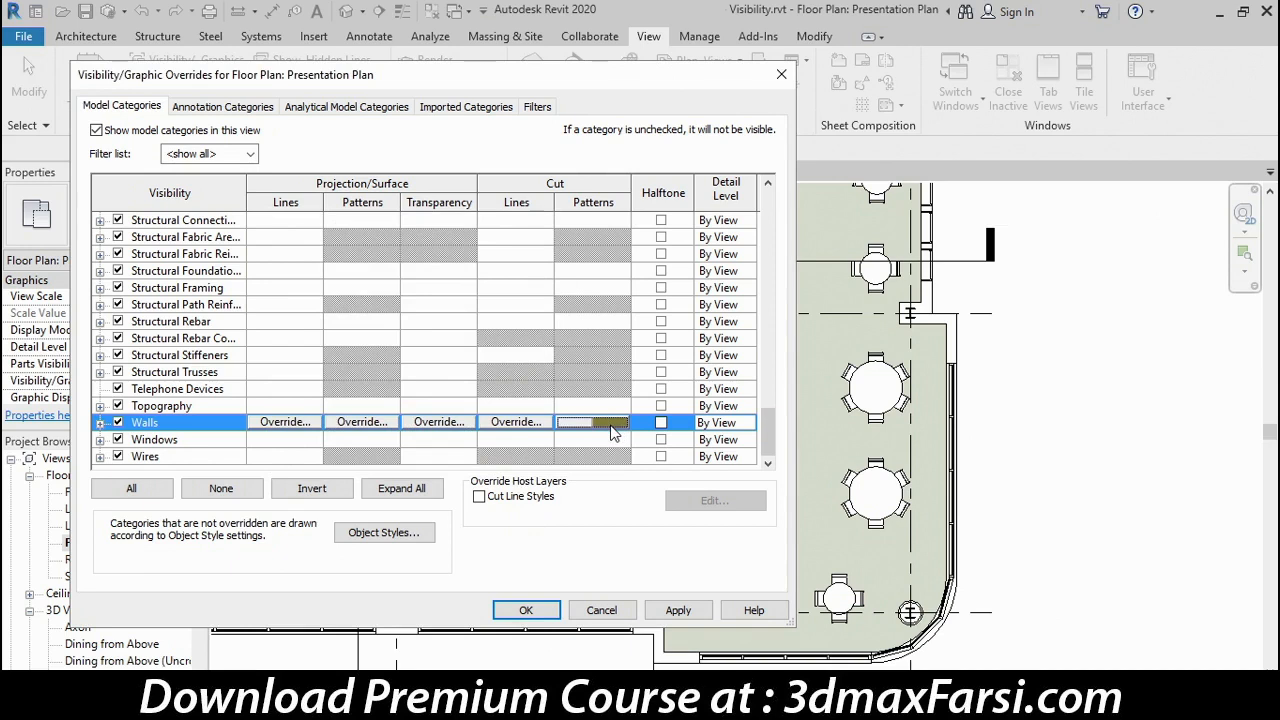
{"action": "left_click", "coordinate": [688, 612]}
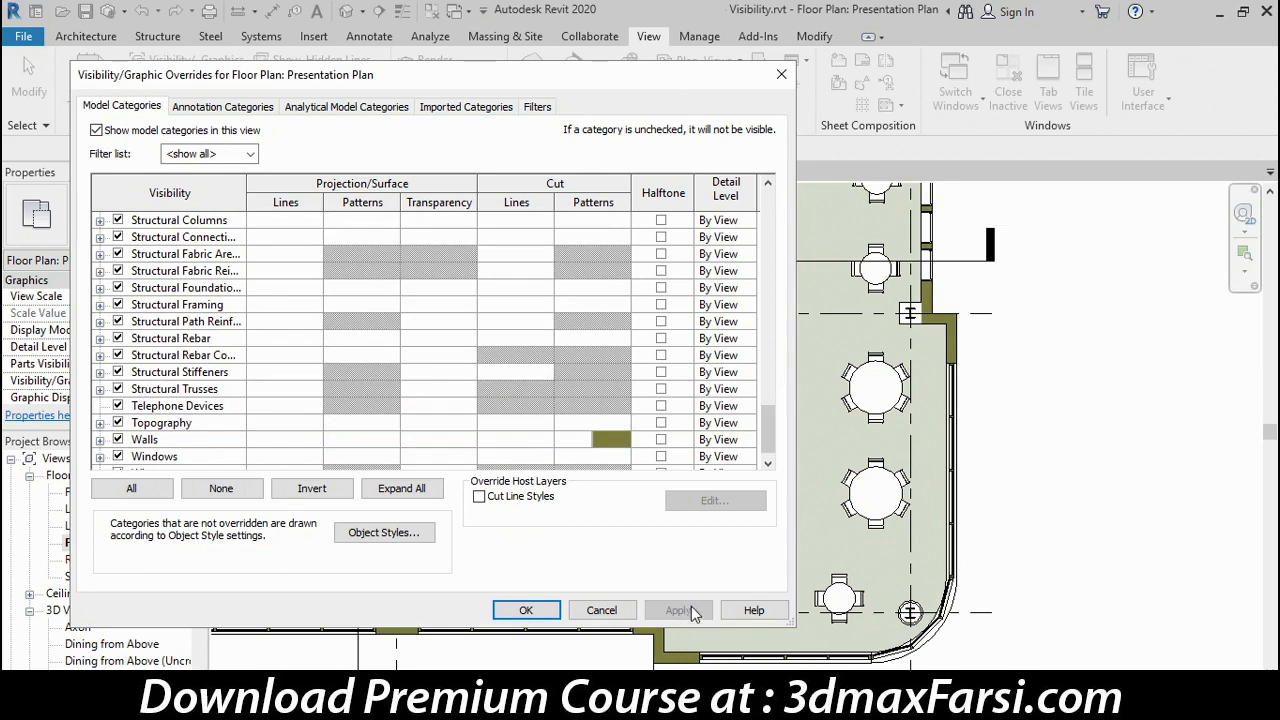
{"action": "left_click_drag", "start_coordinate": [682, 77], "coordinate": [670, 35]}
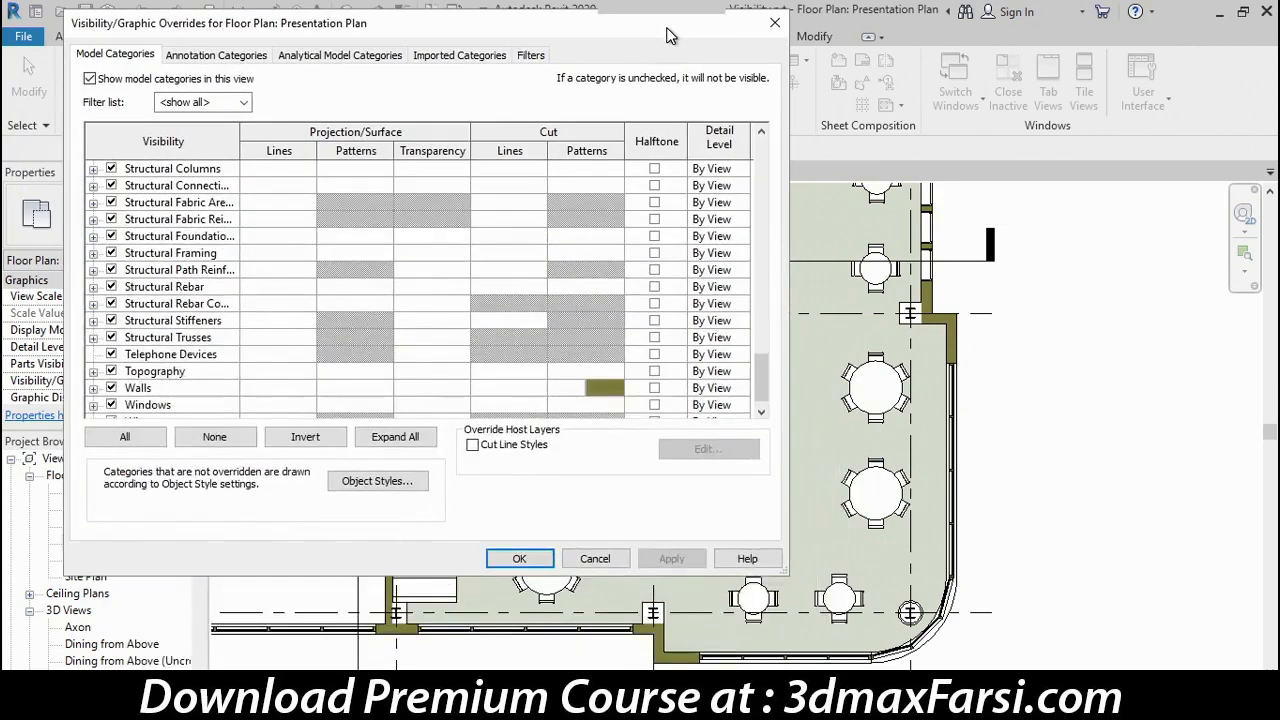
{"action": "left_click", "coordinate": [521, 559]}
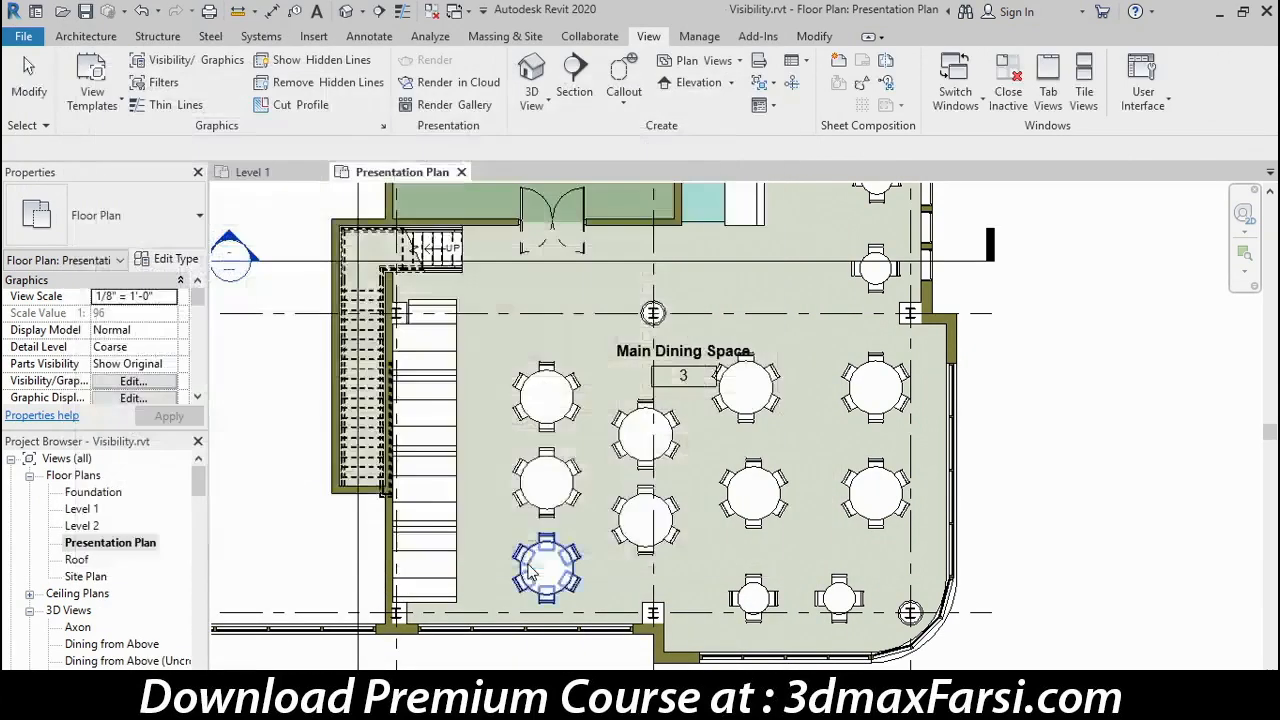
Step: Compare the walls around the Main Dining Space in Level 1 with those in the Presentation Plan
{"action": "left_click", "coordinate": [268, 174]}
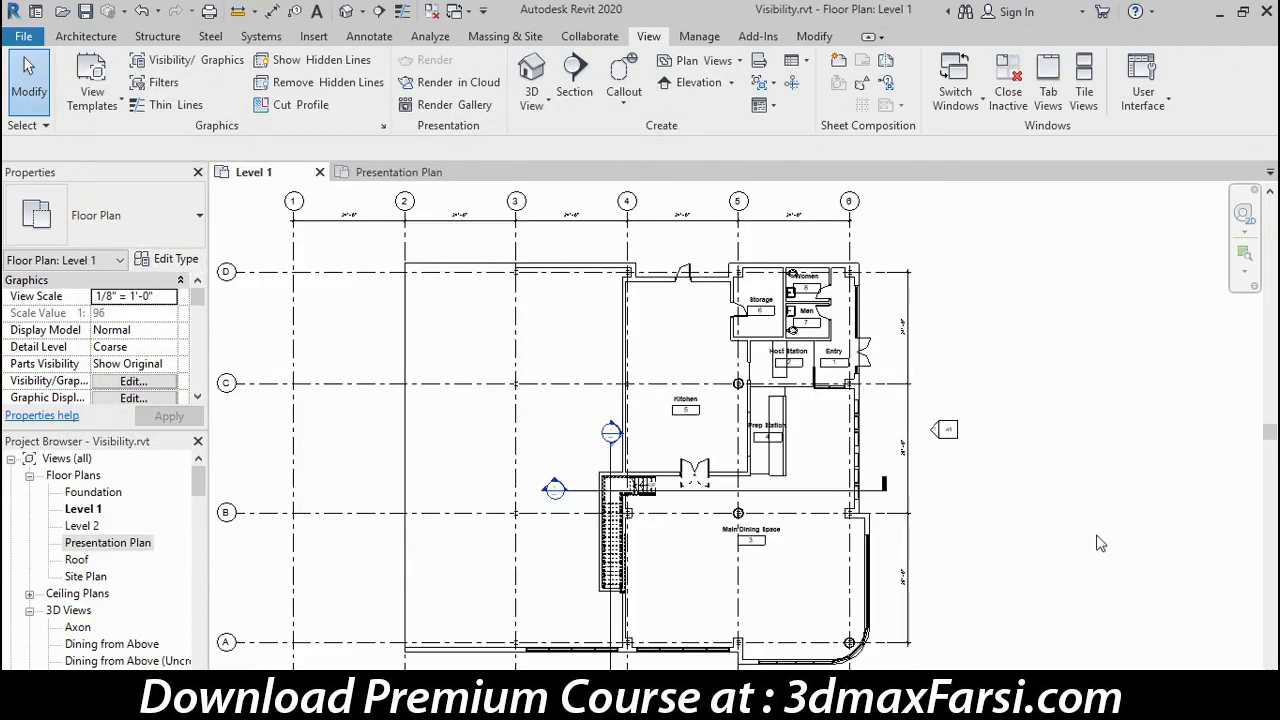
{"action": "scroll", "coordinate": [1024, 658], "scroll_direction": "up", "scroll_amount": 5}
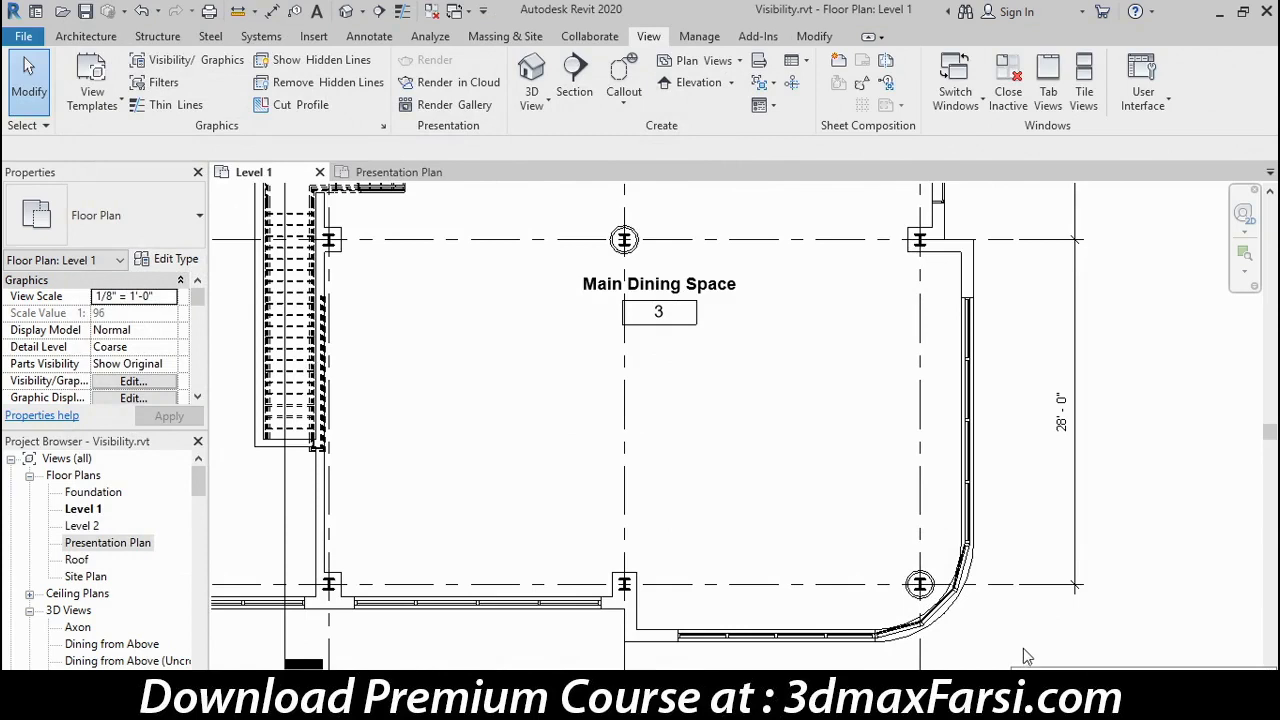
{"action": "left_click", "coordinate": [441, 178]}
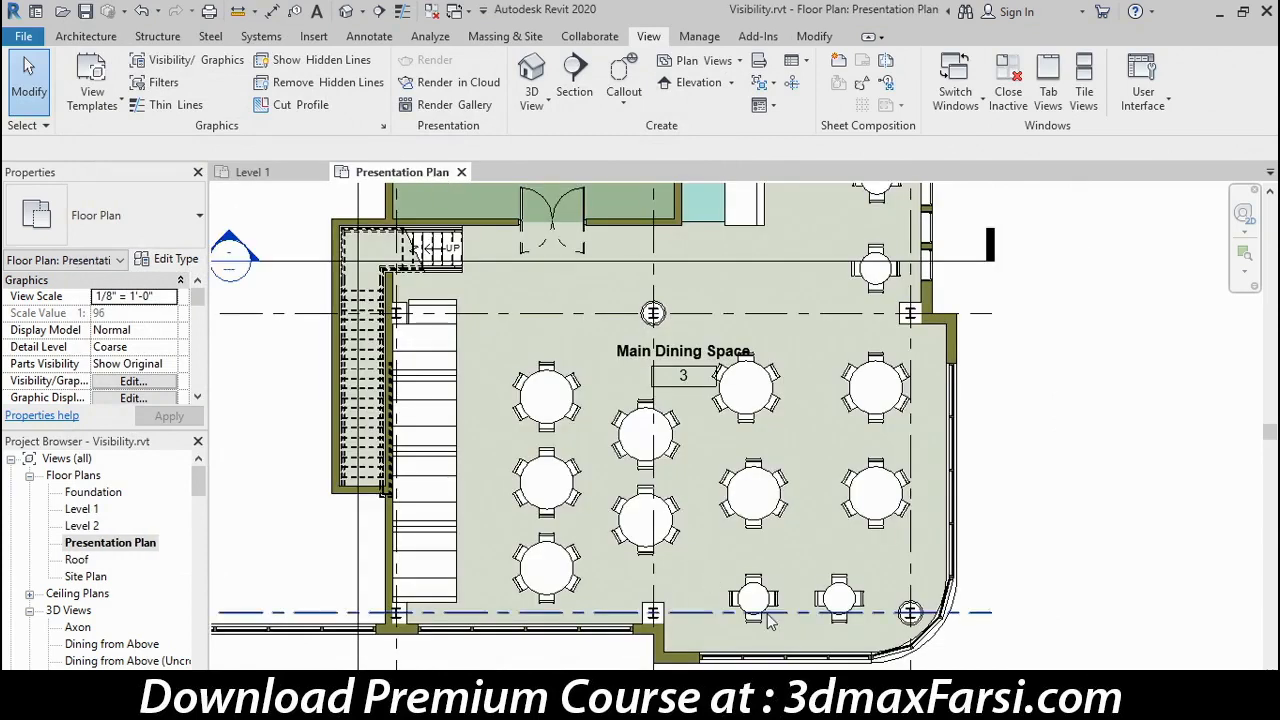